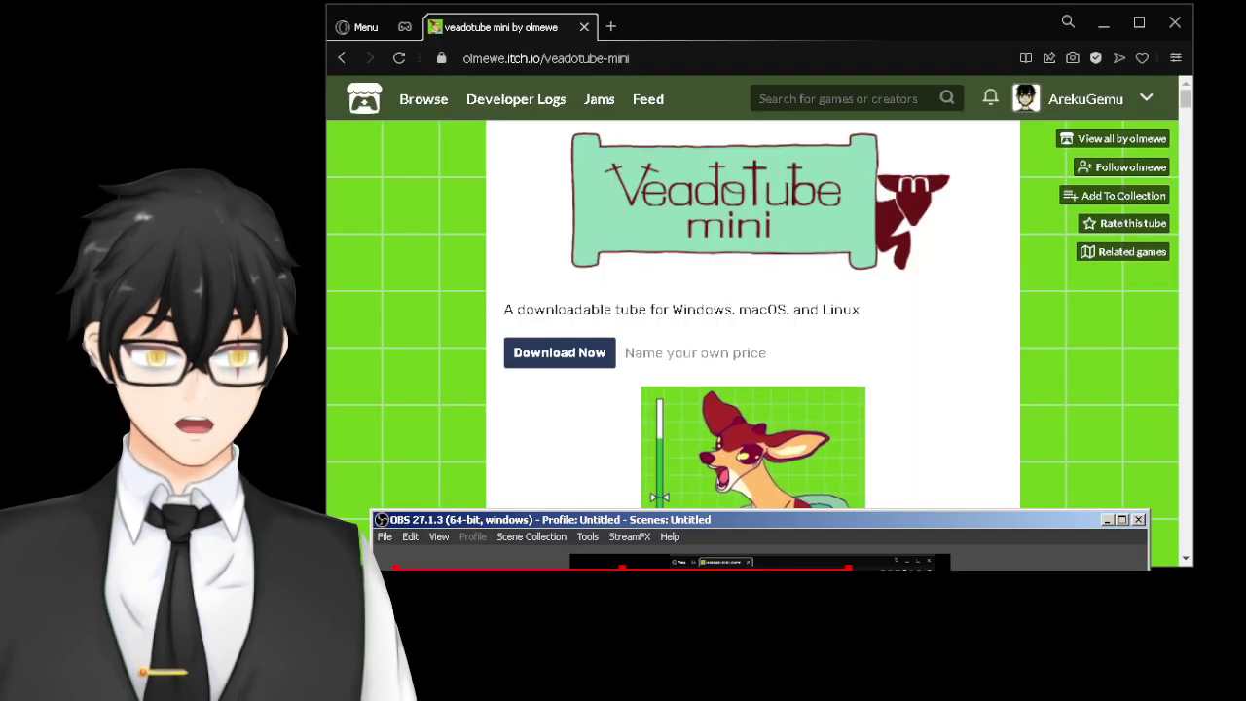
Step: Review the veadotube mini page and its download options, and close the download dialog without downloading
{"action": "left_click", "coordinate": [1071, 434]}
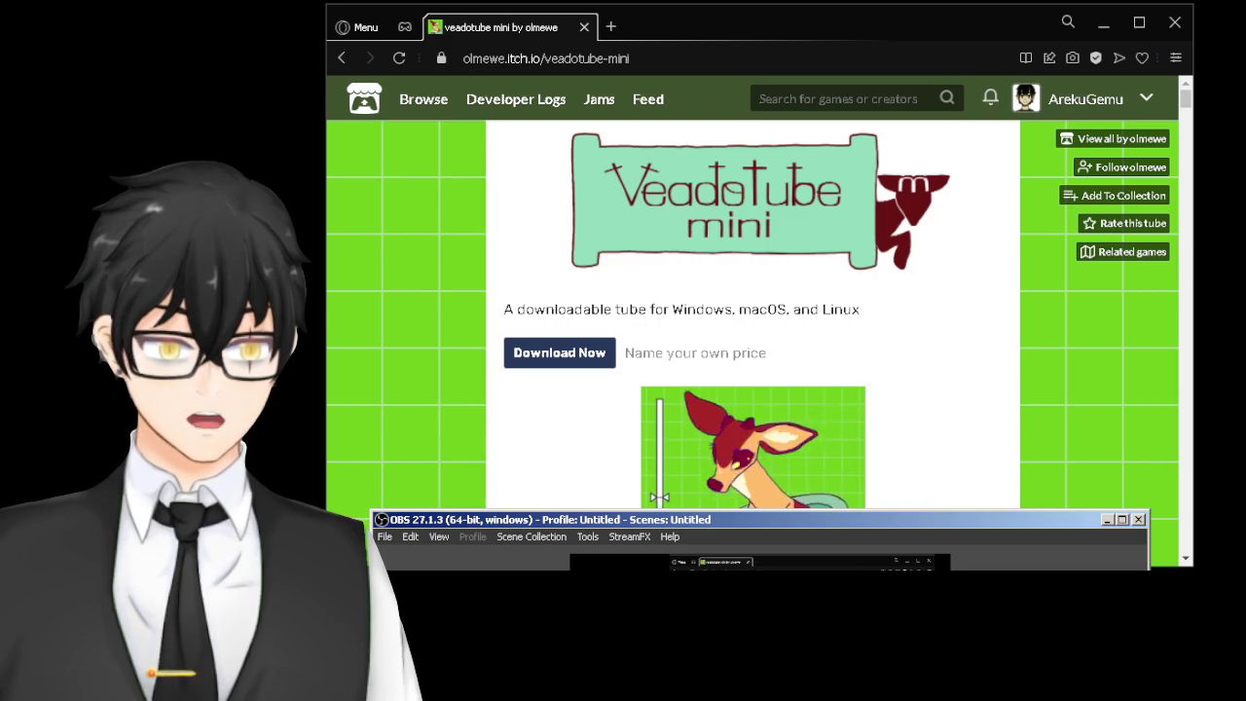
{"action": "left_click_drag", "start_coordinate": [759, 520], "coordinate": [747, 118]}
{"action": "scroll", "coordinate": [746, 487], "scroll_direction": "down", "scroll_amount": 2}
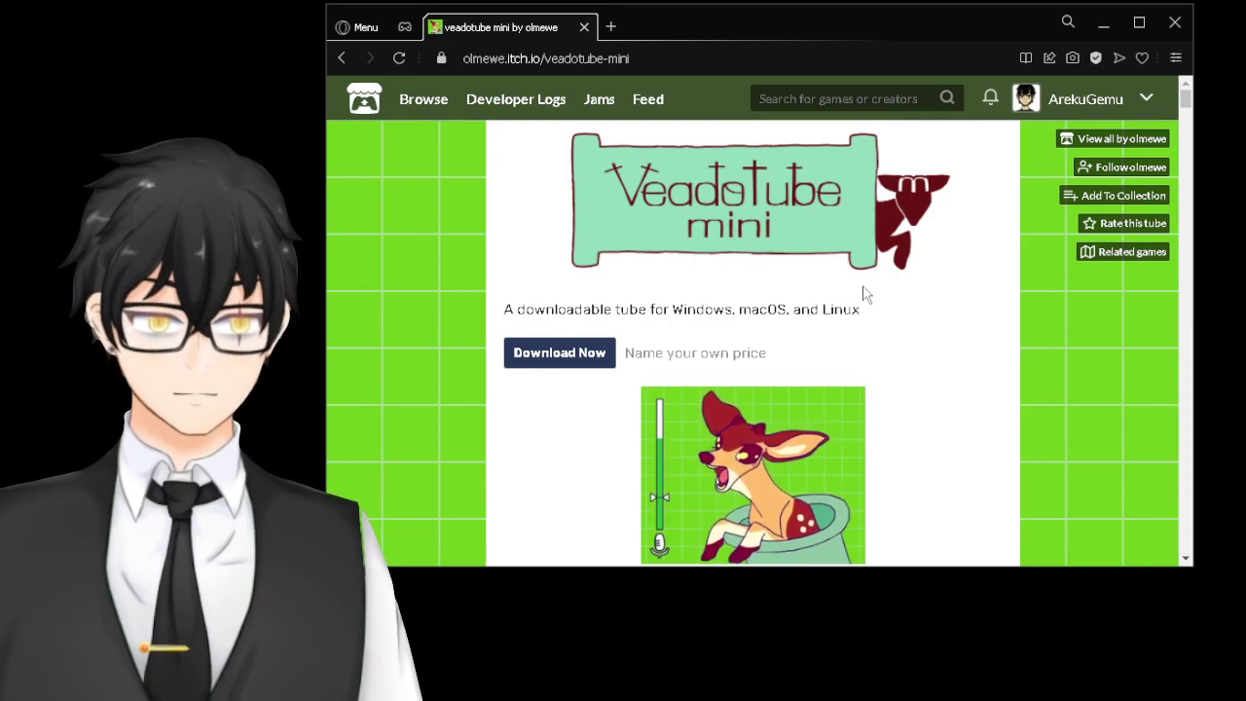
{"action": "scroll", "coordinate": [908, 369], "scroll_direction": "down", "scroll_amount": 1}
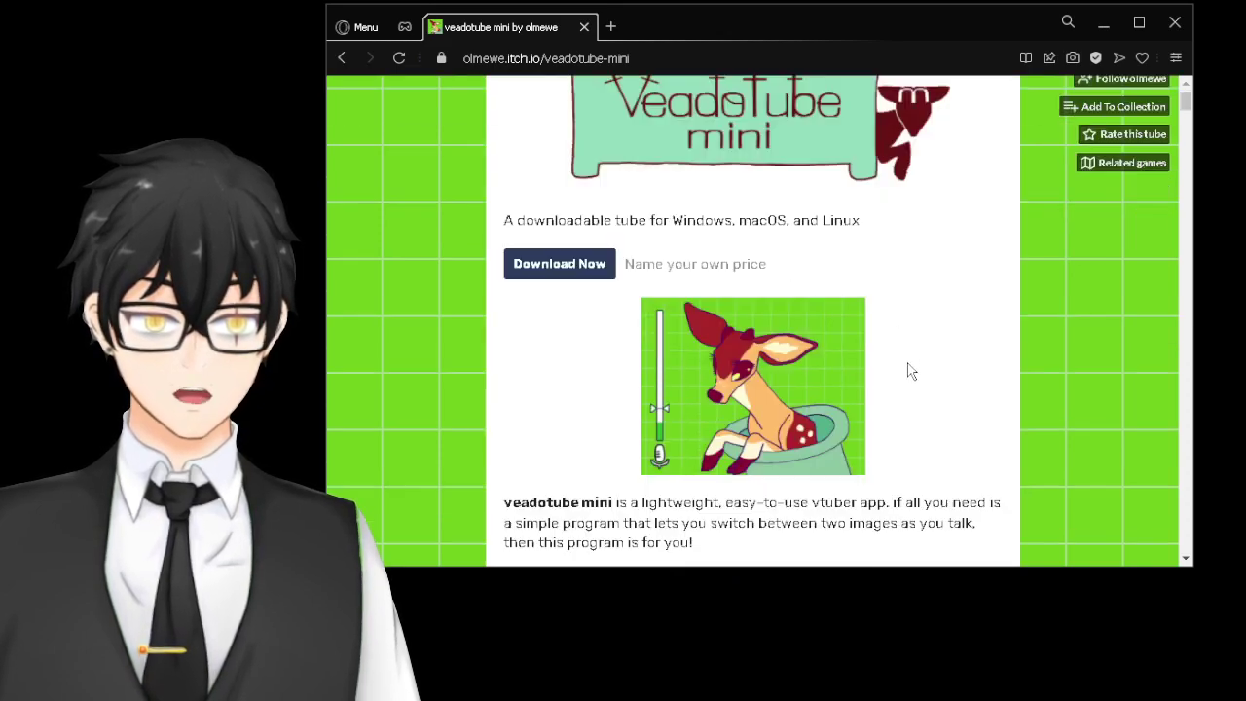
{"action": "left_click", "coordinate": [559, 264]}
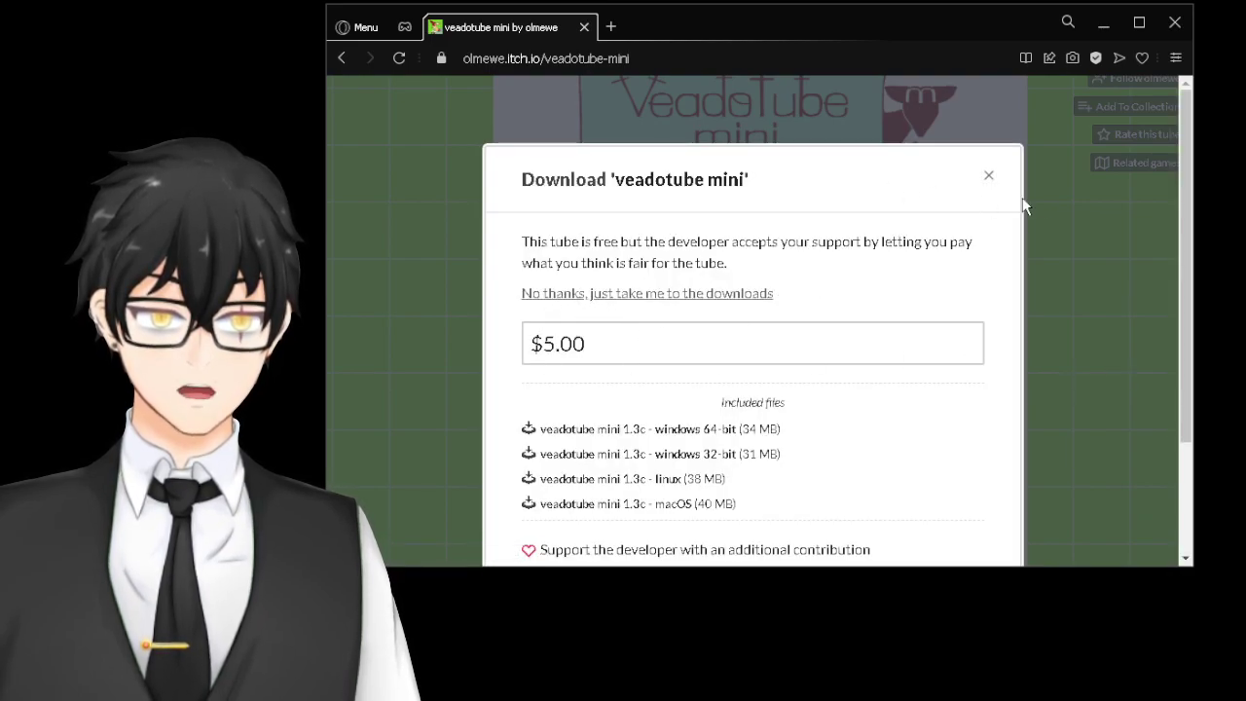
{"action": "left_click", "coordinate": [989, 178]}
{"action": "scroll", "coordinate": [950, 382], "scroll_direction": "down", "scroll_amount": 5}
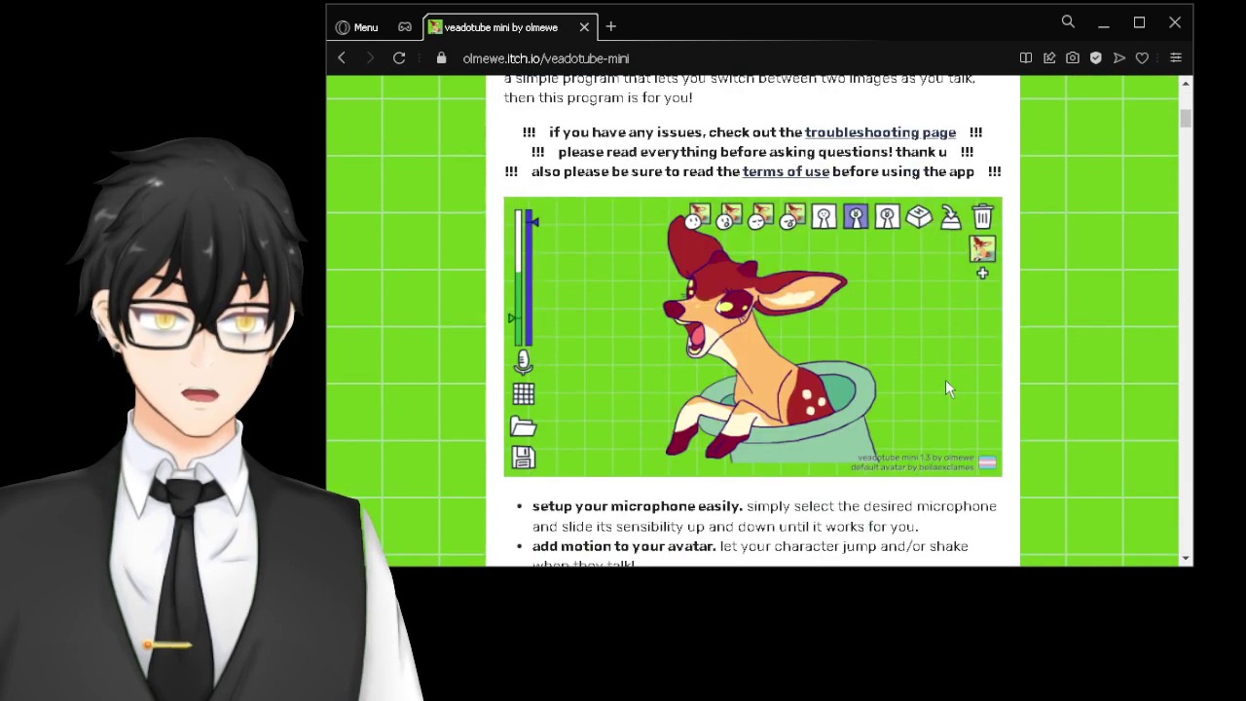
{"action": "scroll", "coordinate": [945, 380], "scroll_direction": "up", "scroll_amount": 6}
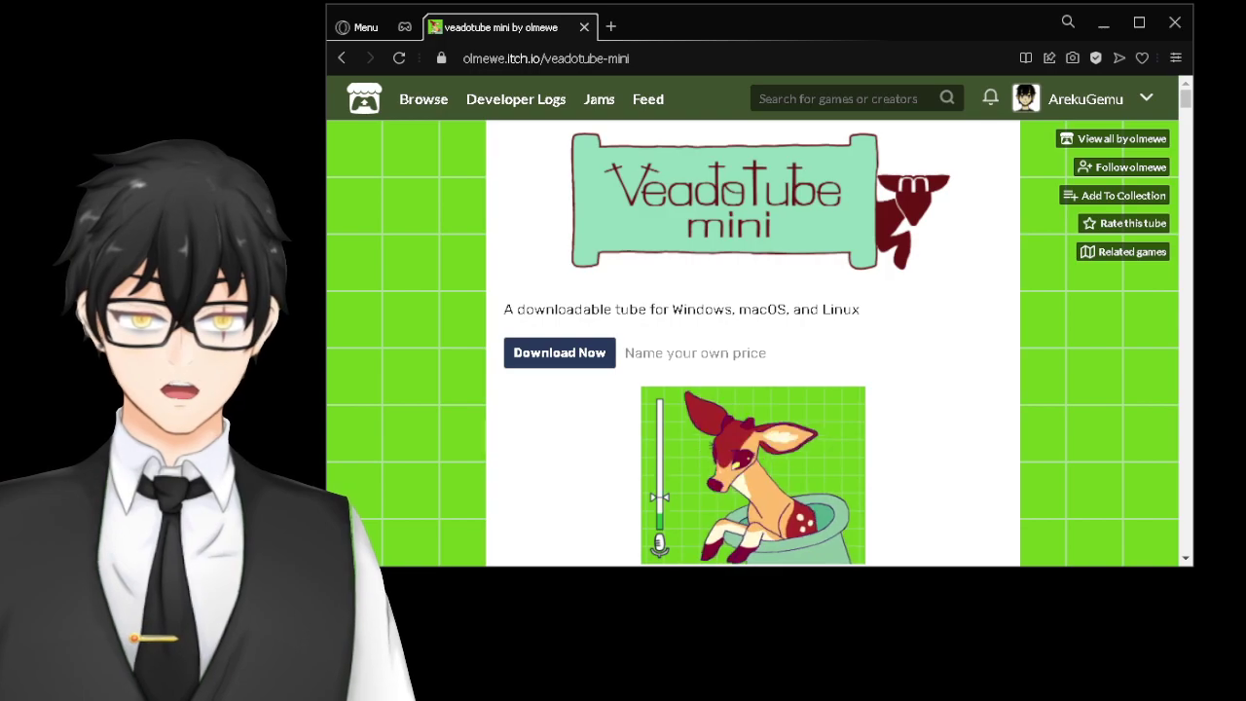
{"action": "key", "text": "alt+Tab"}
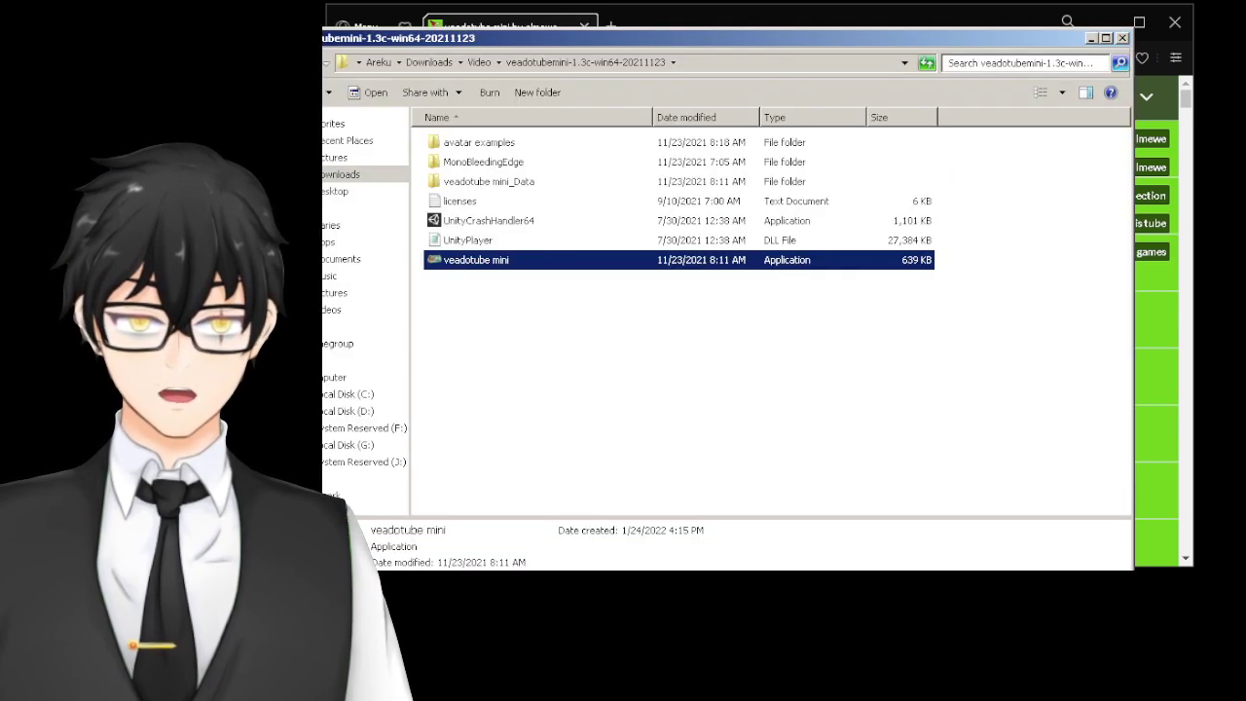
{"action": "left_click_drag", "start_coordinate": [507, 38], "coordinate": [607, 38]}
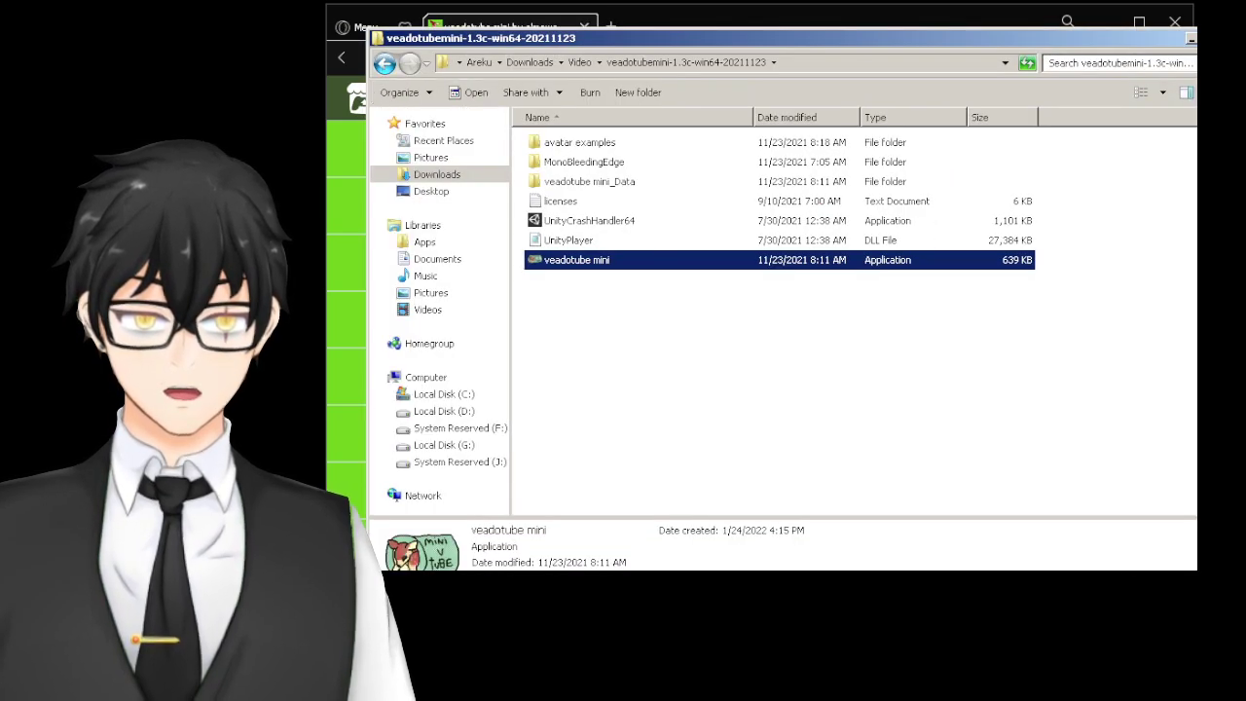
{"action": "left_click", "coordinate": [385, 63]}
{"action": "left_click", "coordinate": [670, 169]}
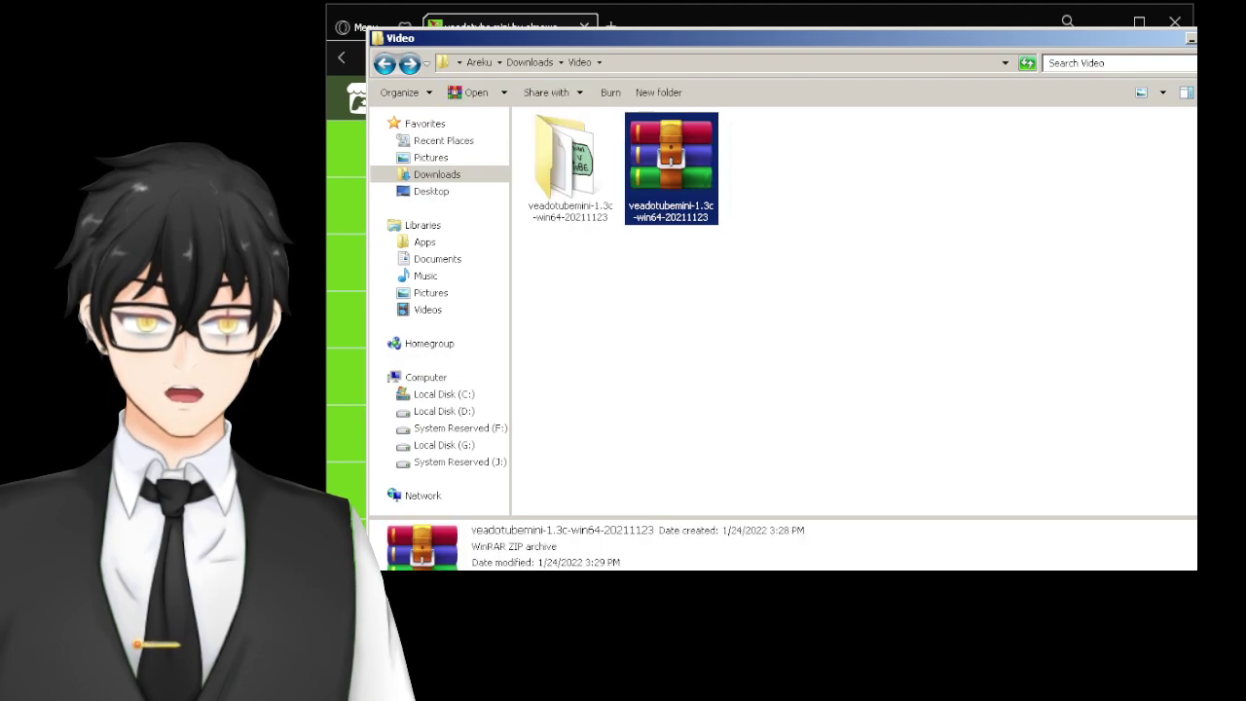
{"action": "right_click", "coordinate": [656, 173]}
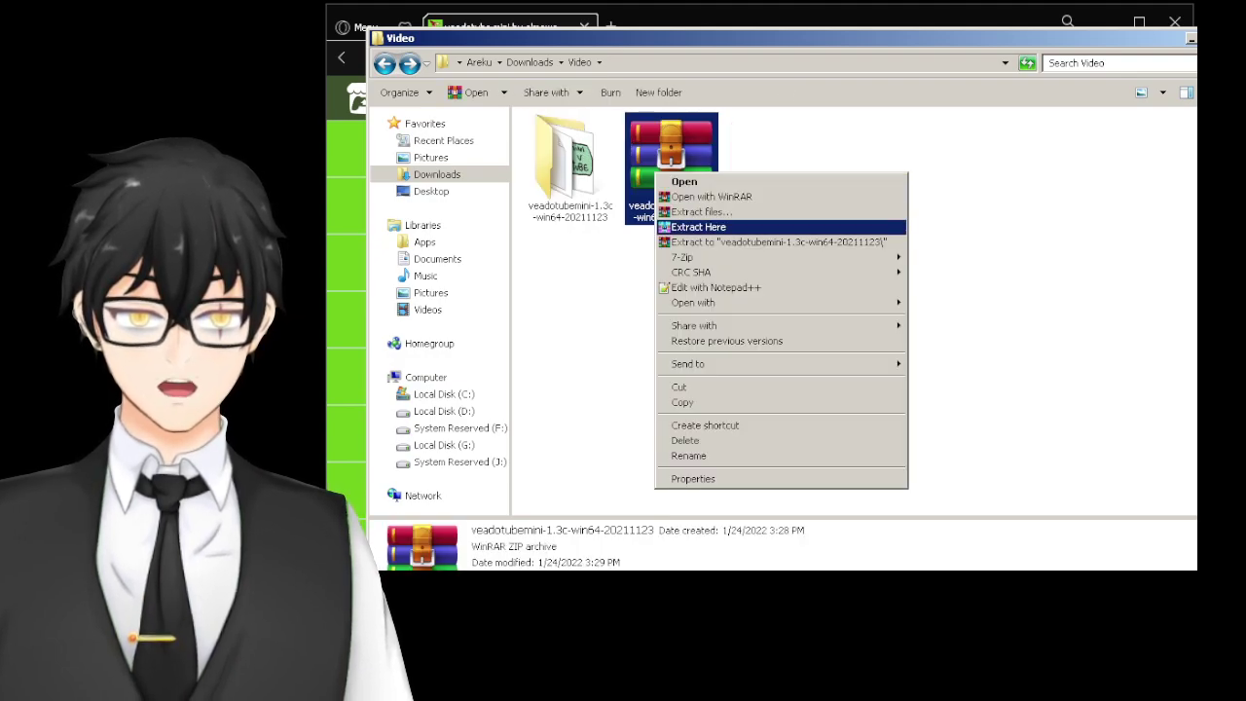
{"action": "left_click", "coordinate": [974, 302]}
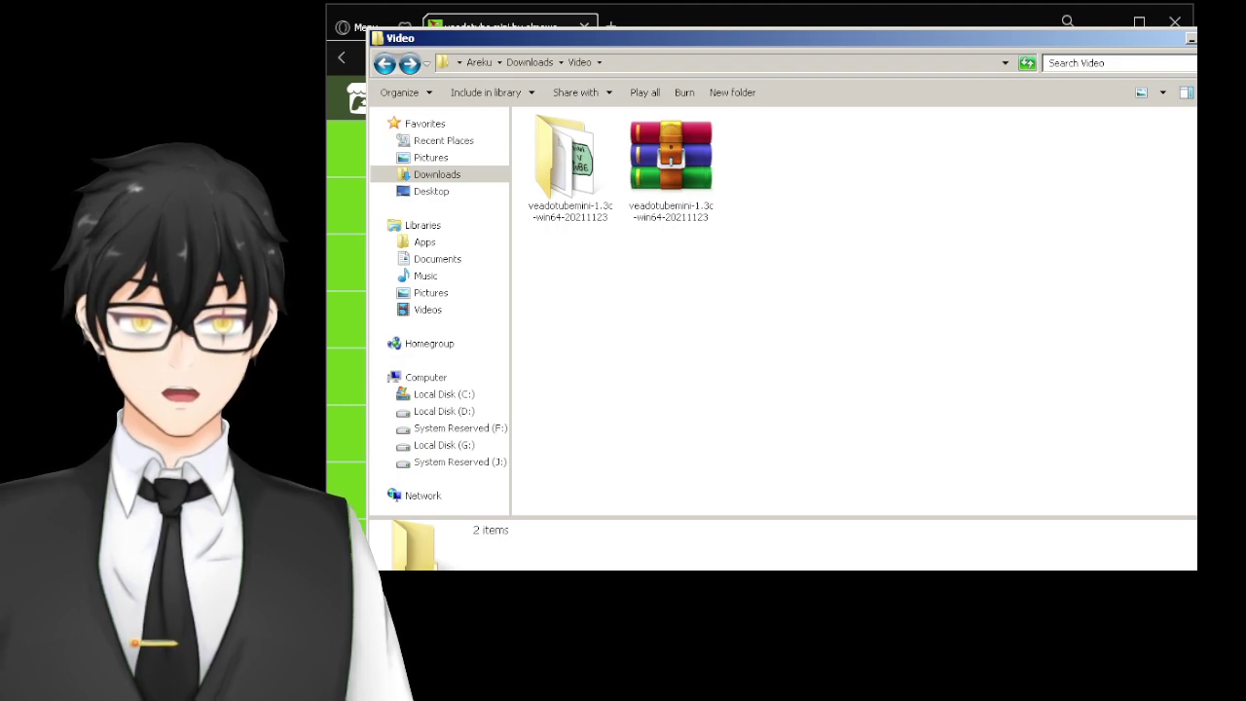
Step: Return to the browser and search the web for "winrar download" in a new tab
{"action": "left_click", "coordinate": [611, 24]}
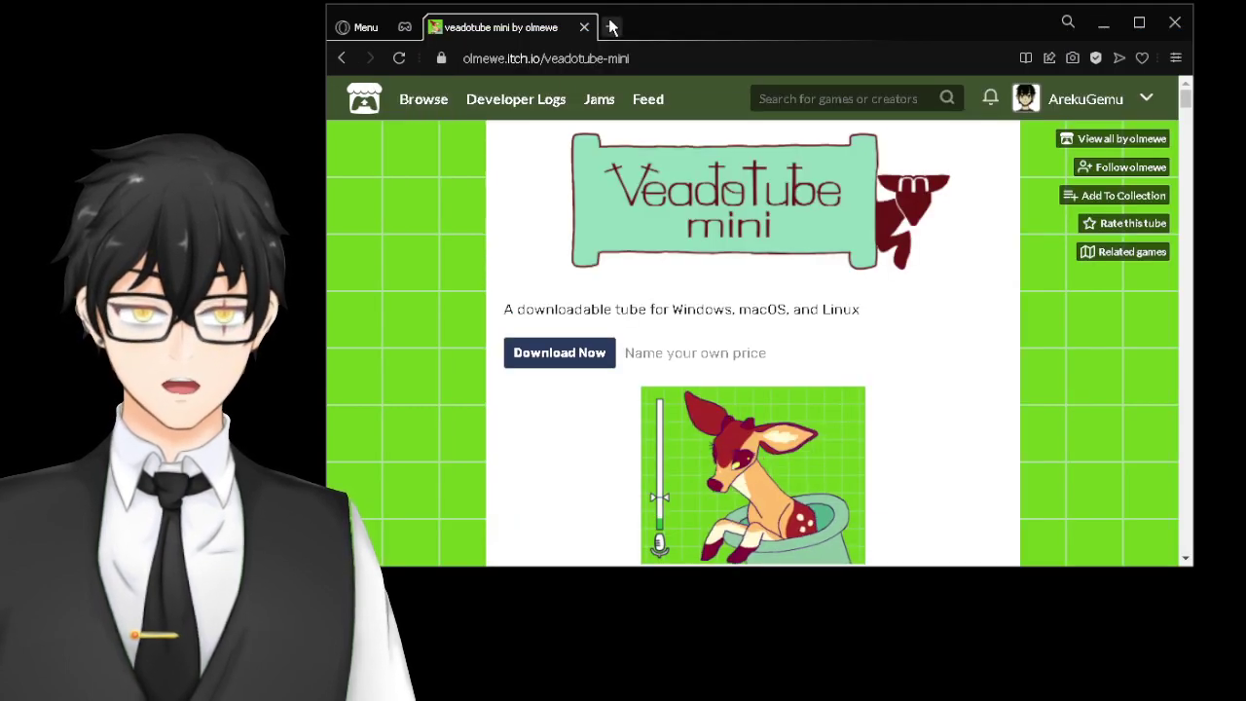
{"action": "left_click", "coordinate": [611, 25]}
{"action": "key", "text": "ctrl+l"}
{"action": "type", "text": "winrar"}
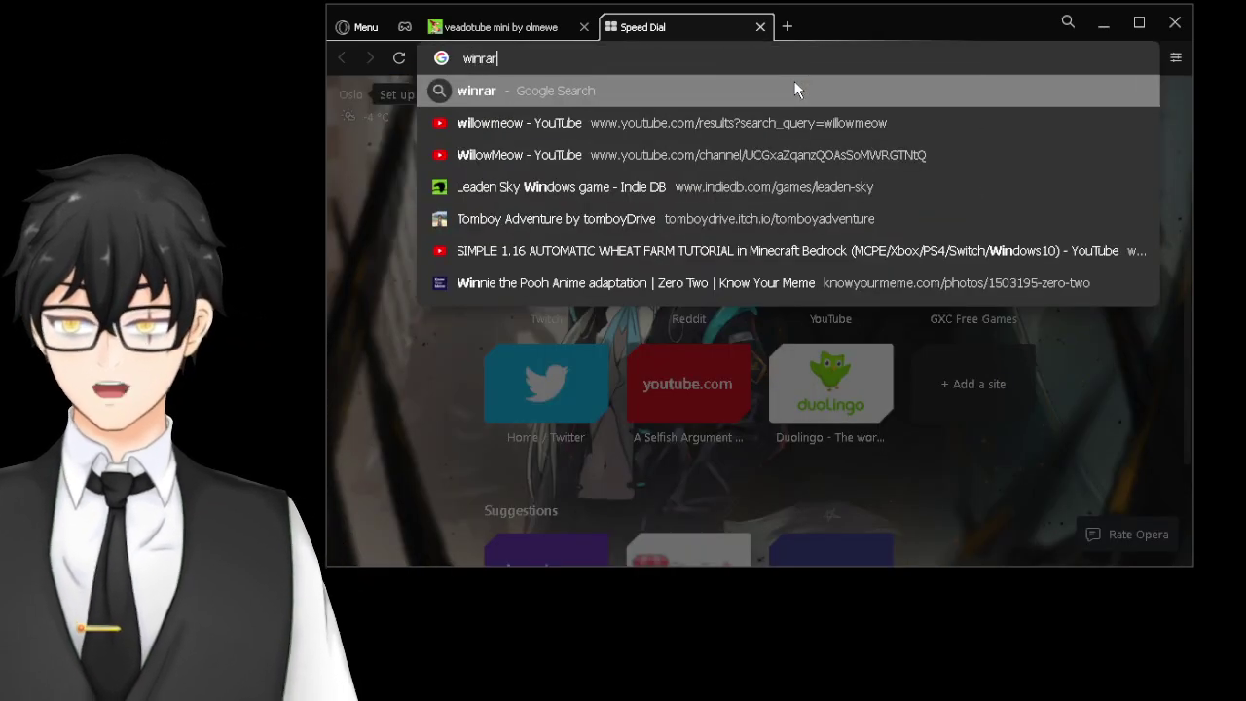
{"action": "key", "text": "Down"}
{"action": "key", "text": "Return"}
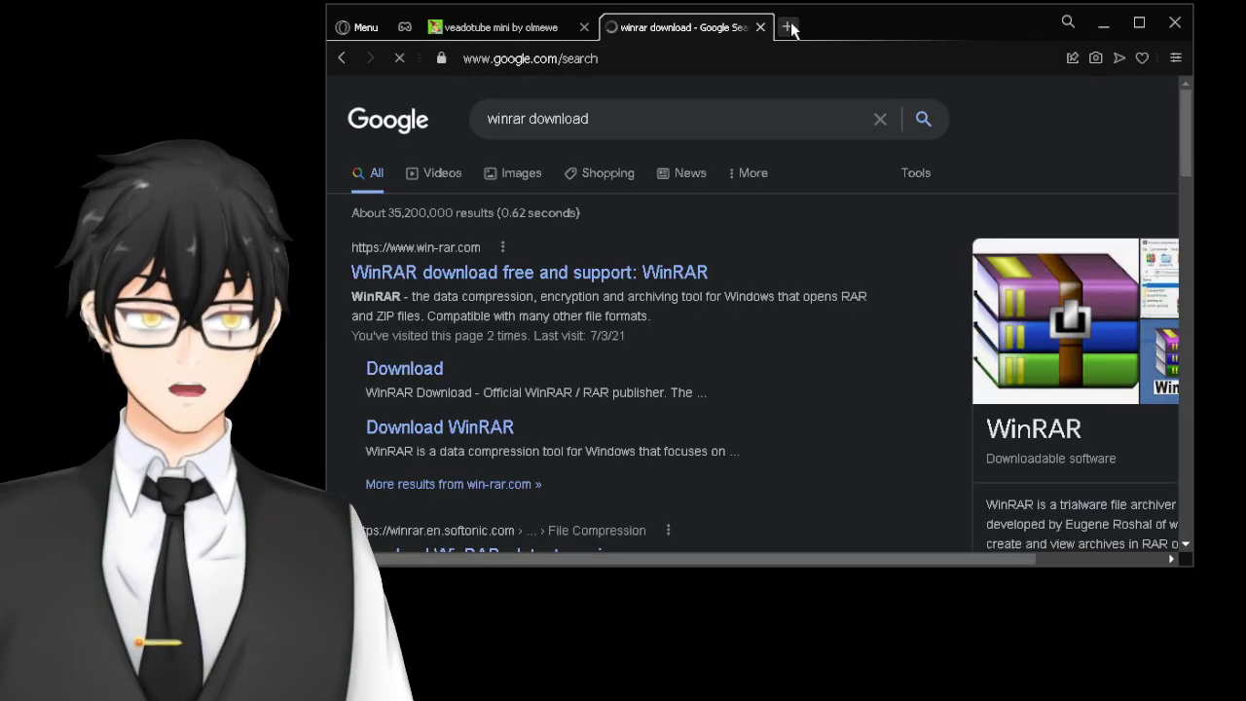
Step: Search the web for "7zip" in another new tab and open the official 7-Zip site
{"action": "left_click", "coordinate": [786, 26]}
{"action": "key", "text": "ctrl+l"}
{"action": "type", "text": "7zip"}
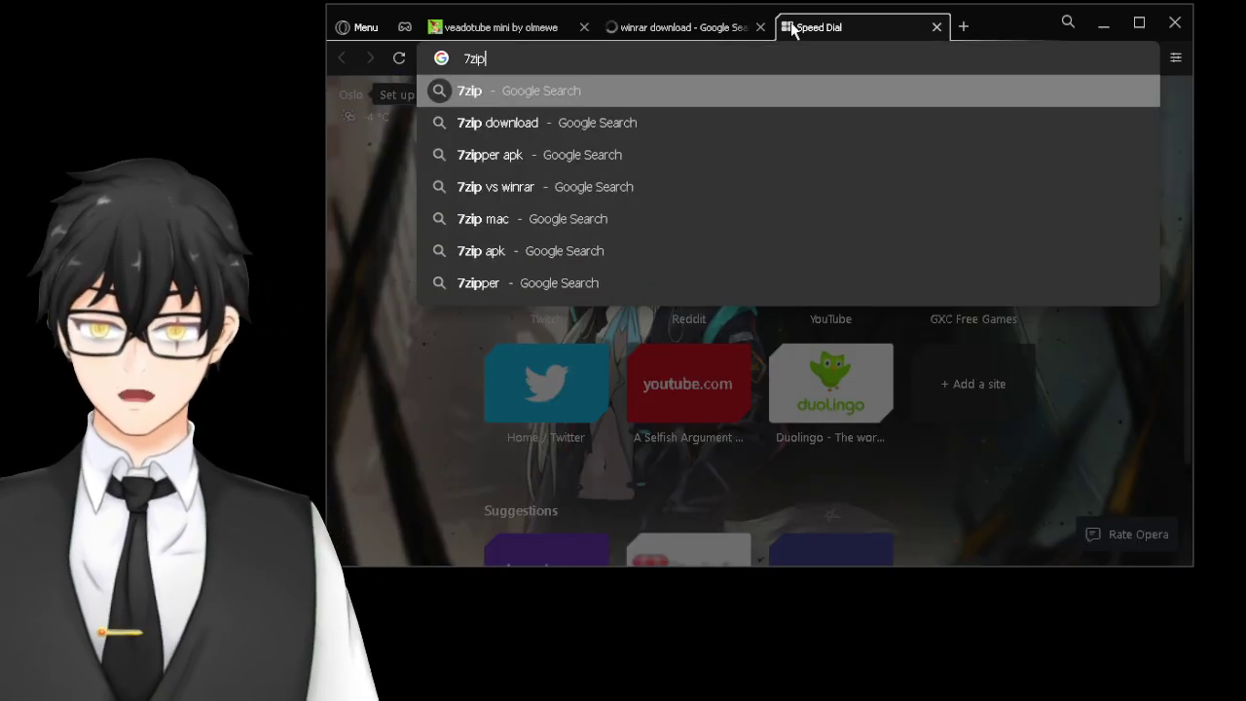
{"action": "key", "text": "Return"}
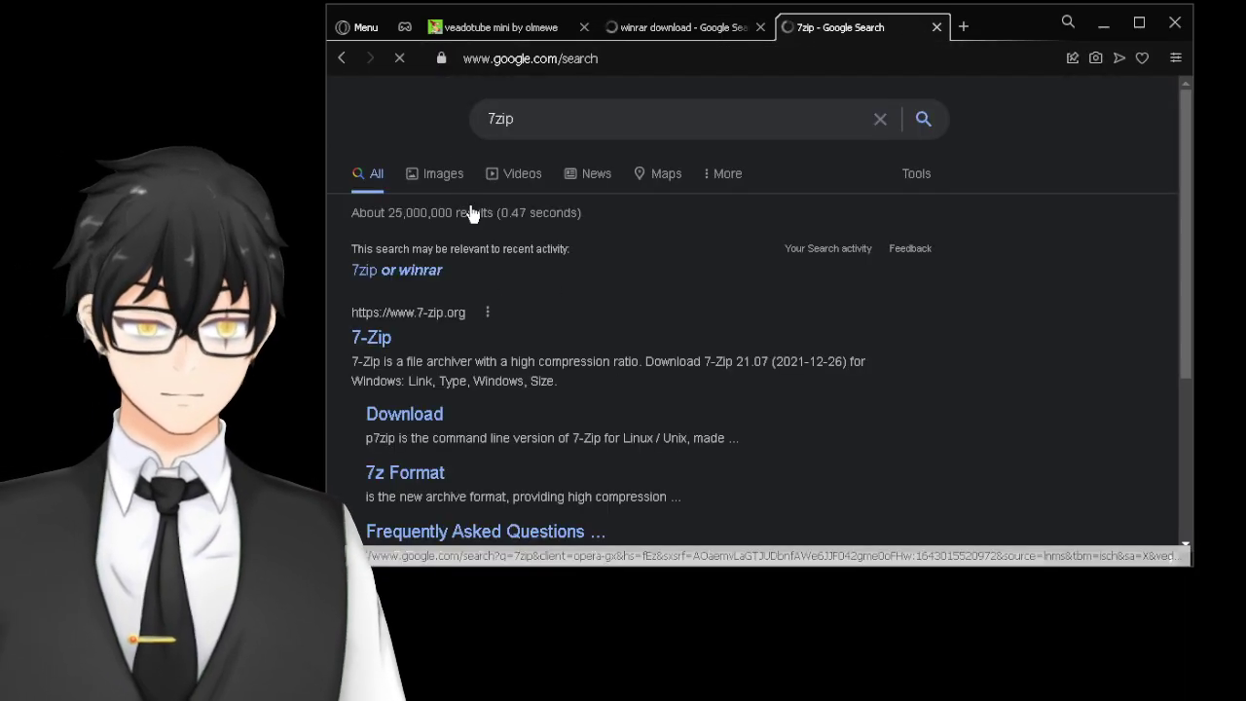
{"action": "left_click", "coordinate": [373, 345]}
Step: Look over the WinRAR search results and the 7-Zip download page, and close the 7-Zip page
{"action": "left_click", "coordinate": [703, 29]}
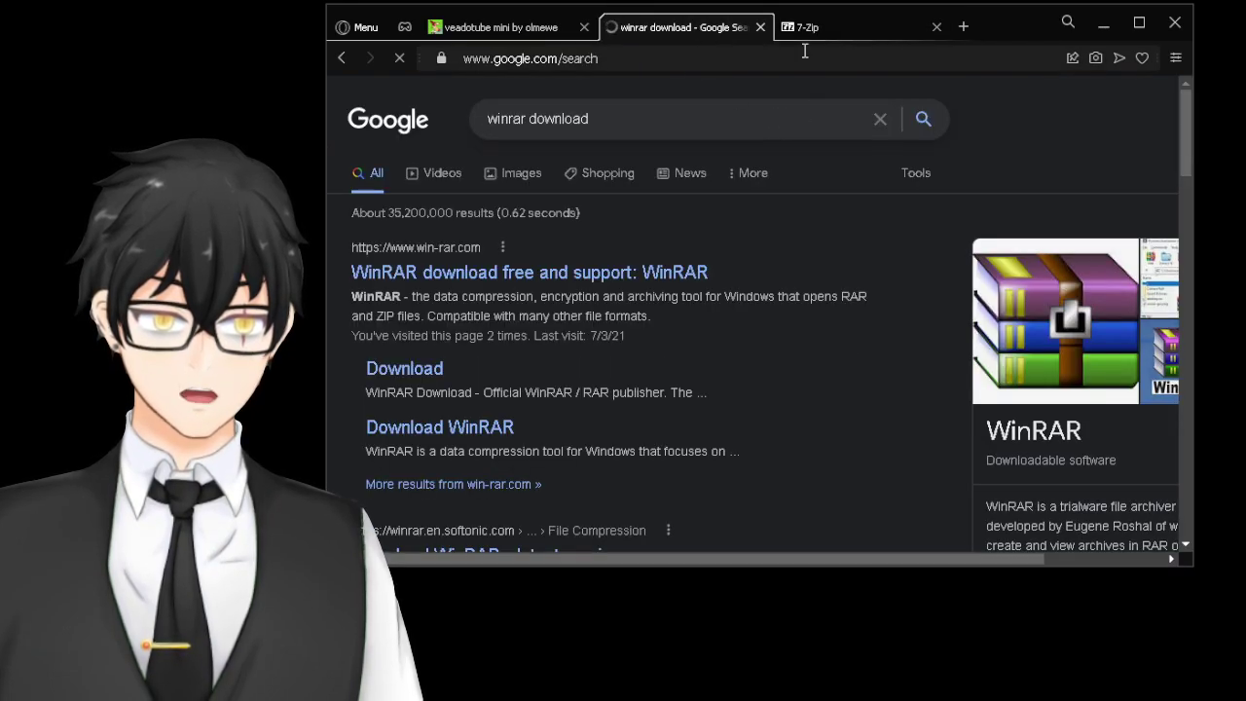
{"action": "scroll", "coordinate": [623, 323], "scroll_direction": "down", "scroll_amount": 3}
{"action": "scroll", "coordinate": [640, 320], "scroll_direction": "up", "scroll_amount": 3}
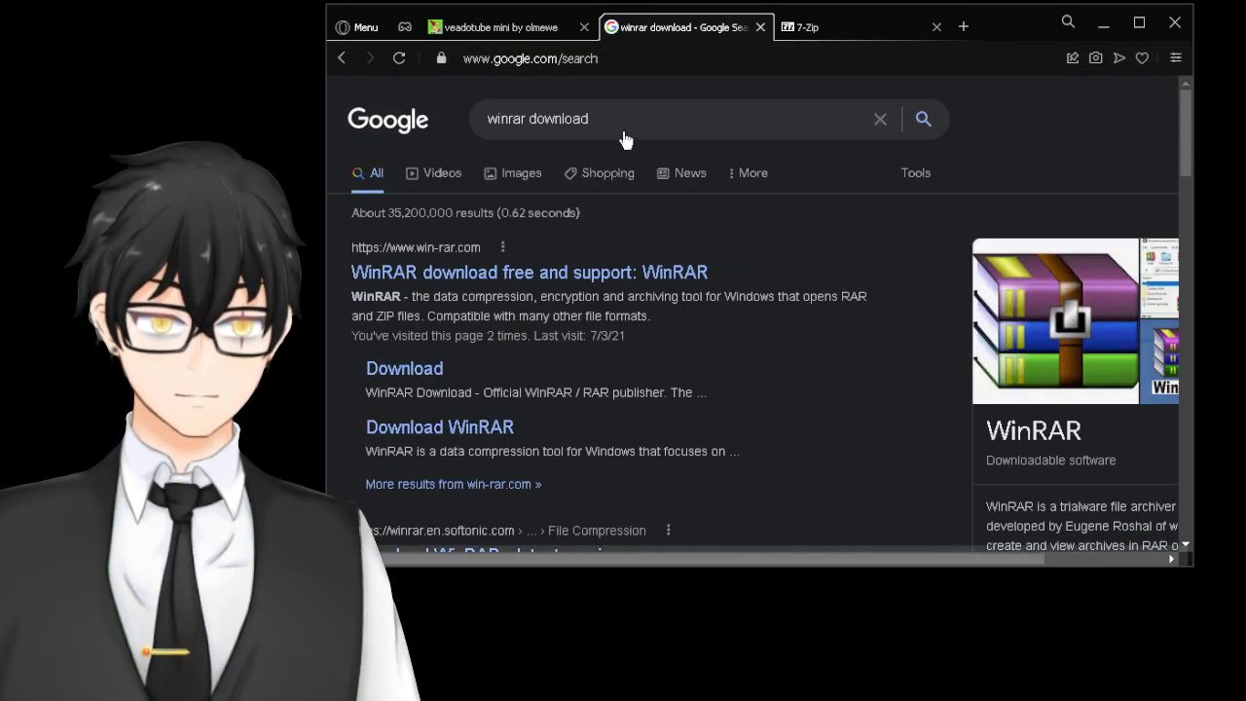
{"action": "left_click", "coordinate": [845, 37]}
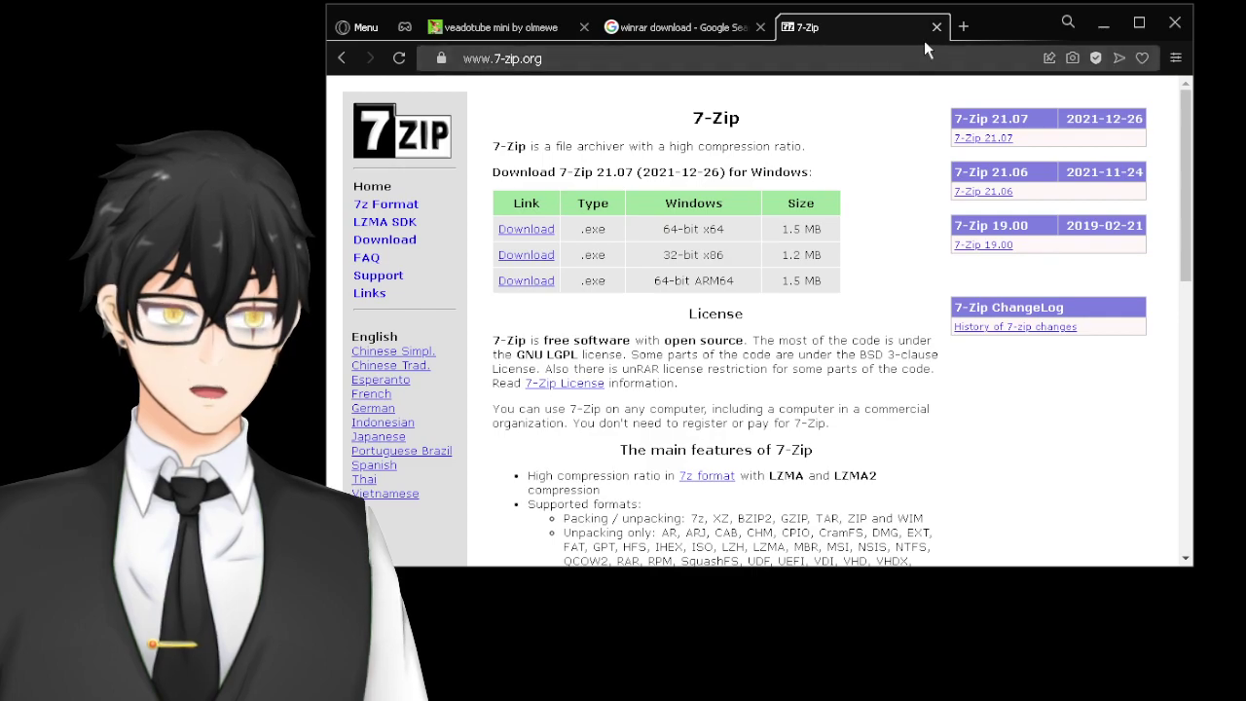
{"action": "left_click", "coordinate": [936, 28]}
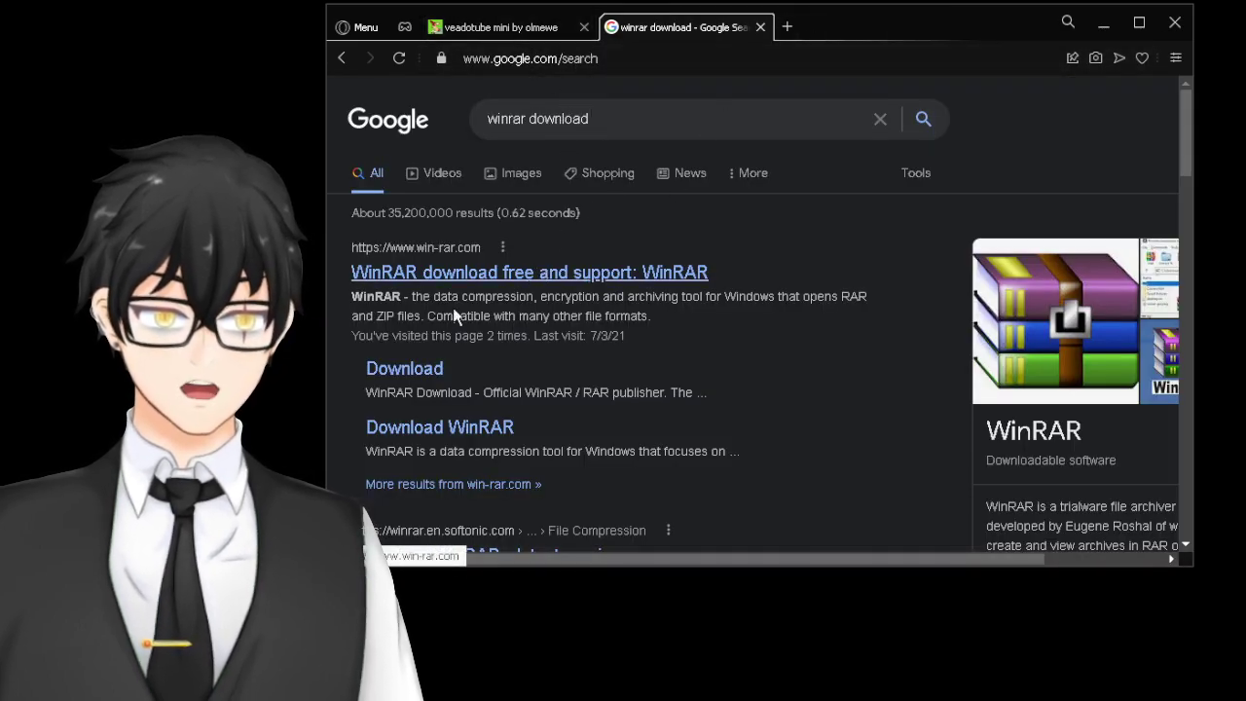
Step: Open the RARLAB download page from the WinRAR search results, view it and close it
{"action": "scroll", "coordinate": [587, 377], "scroll_direction": "down", "scroll_amount": 1}
{"action": "scroll", "coordinate": [587, 377], "scroll_direction": "down", "scroll_amount": 5}
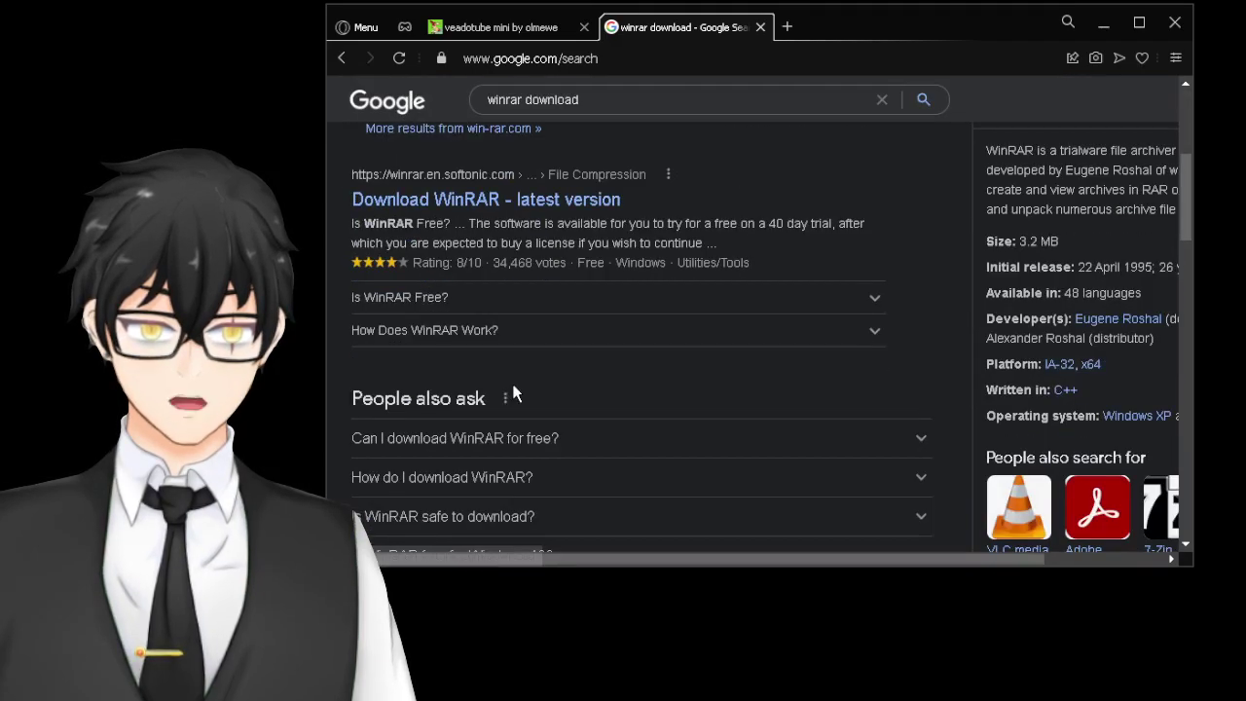
{"action": "left_click", "coordinate": [511, 400]}
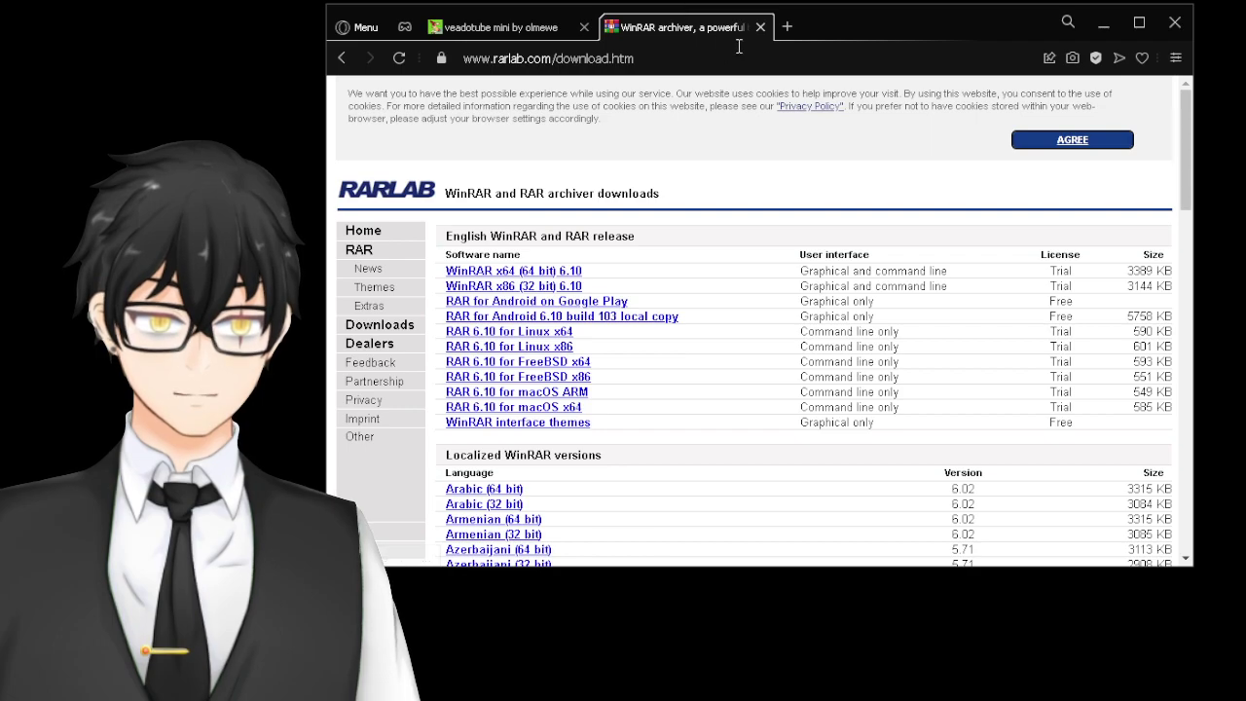
{"action": "left_click", "coordinate": [761, 27]}
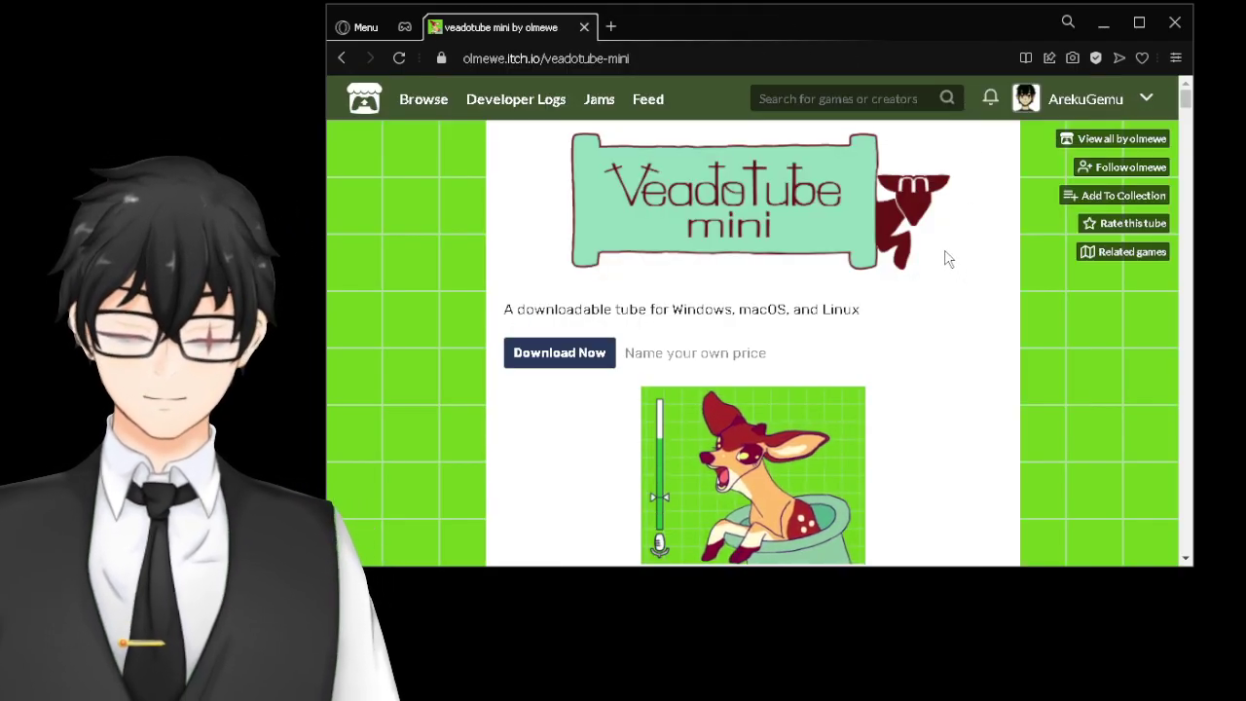
{"action": "scroll", "coordinate": [949, 258], "scroll_direction": "down", "scroll_amount": 3}
{"action": "scroll", "coordinate": [829, 361], "scroll_direction": "up", "scroll_amount": 3}
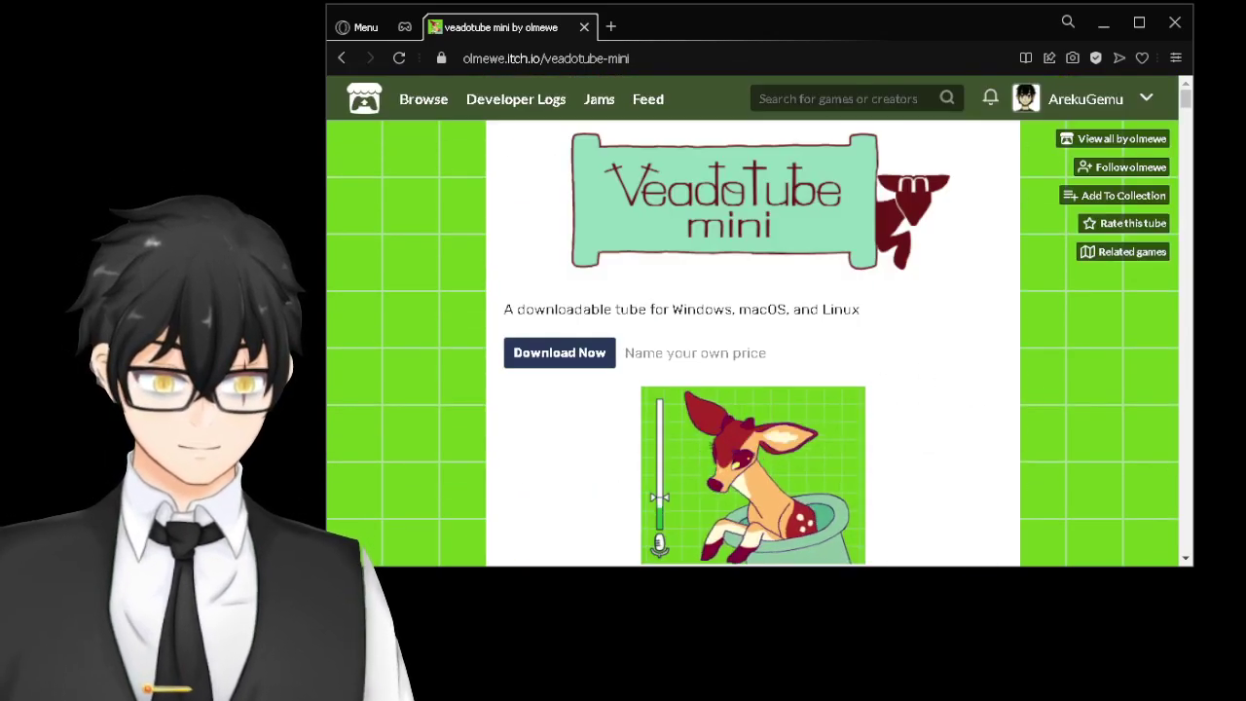
{"action": "key", "text": "alt+Tab"}
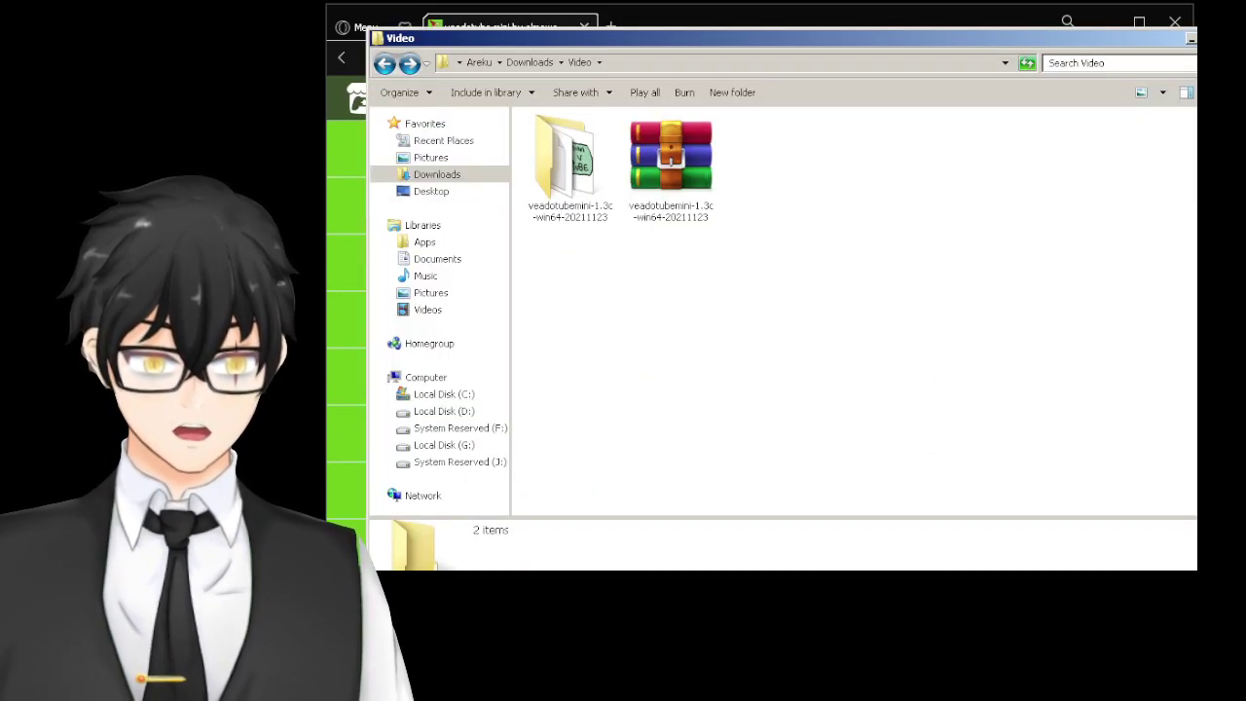
{"action": "double_click", "coordinate": [569, 164]}
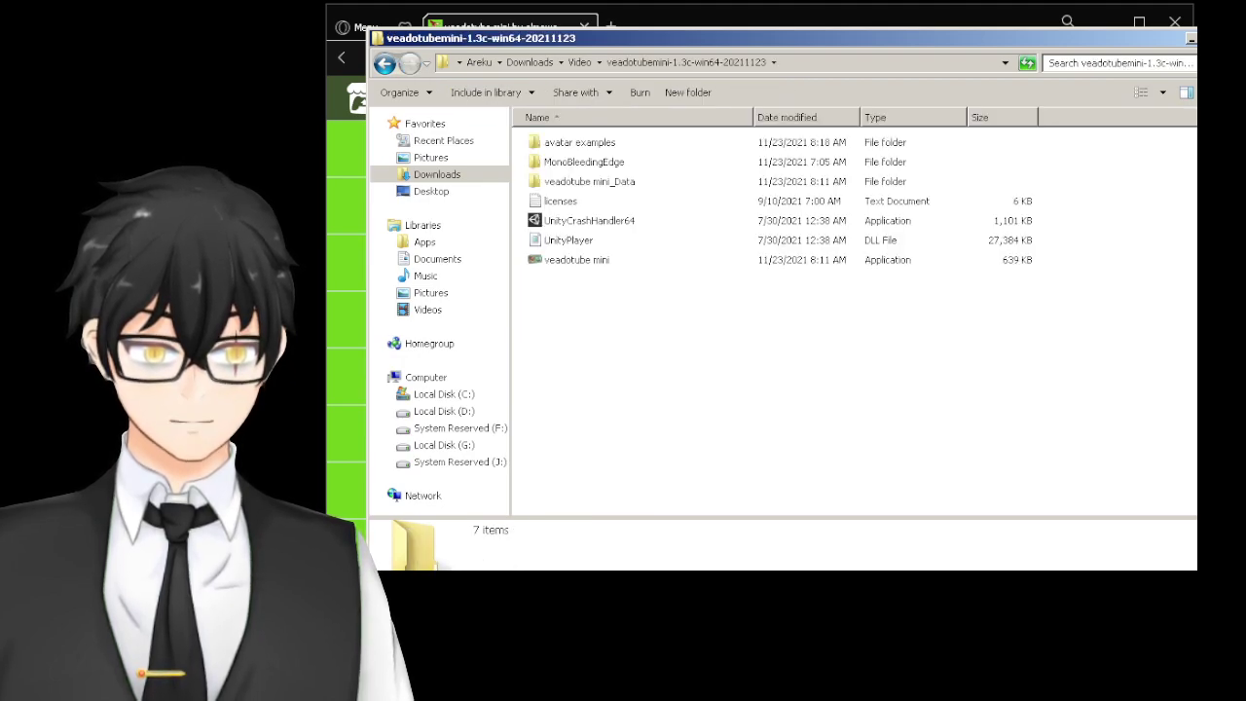
{"action": "left_click", "coordinate": [578, 260]}
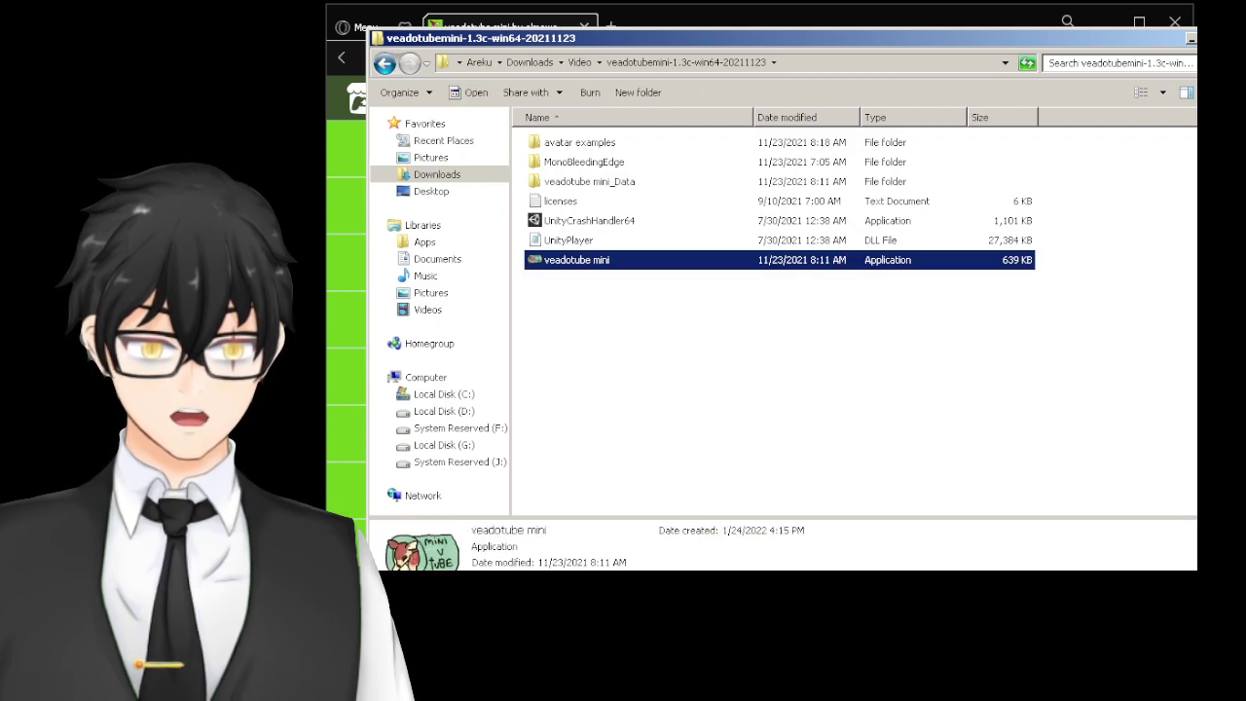
{"action": "key", "text": "Return"}
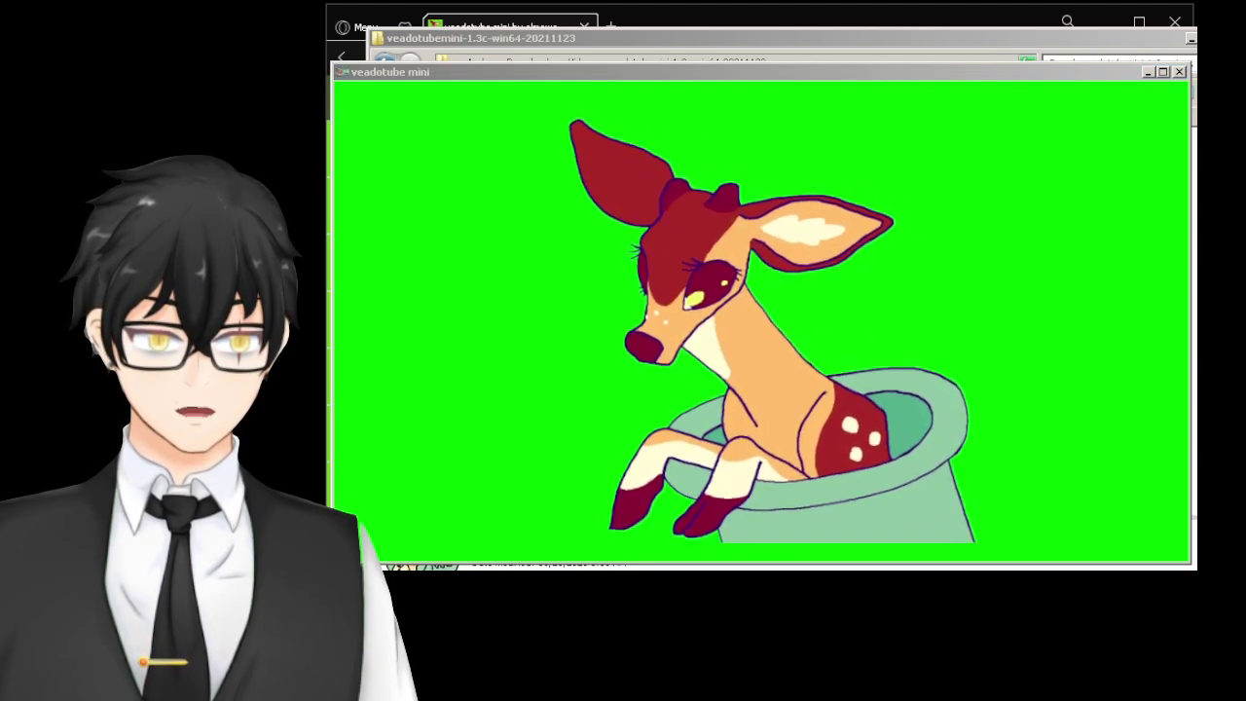
Step: Switch to OBS, bring its window fully into view and add a new Game Capture source named "pngtuber" to the tutorial scene
{"action": "key", "text": "alt+Tab"}
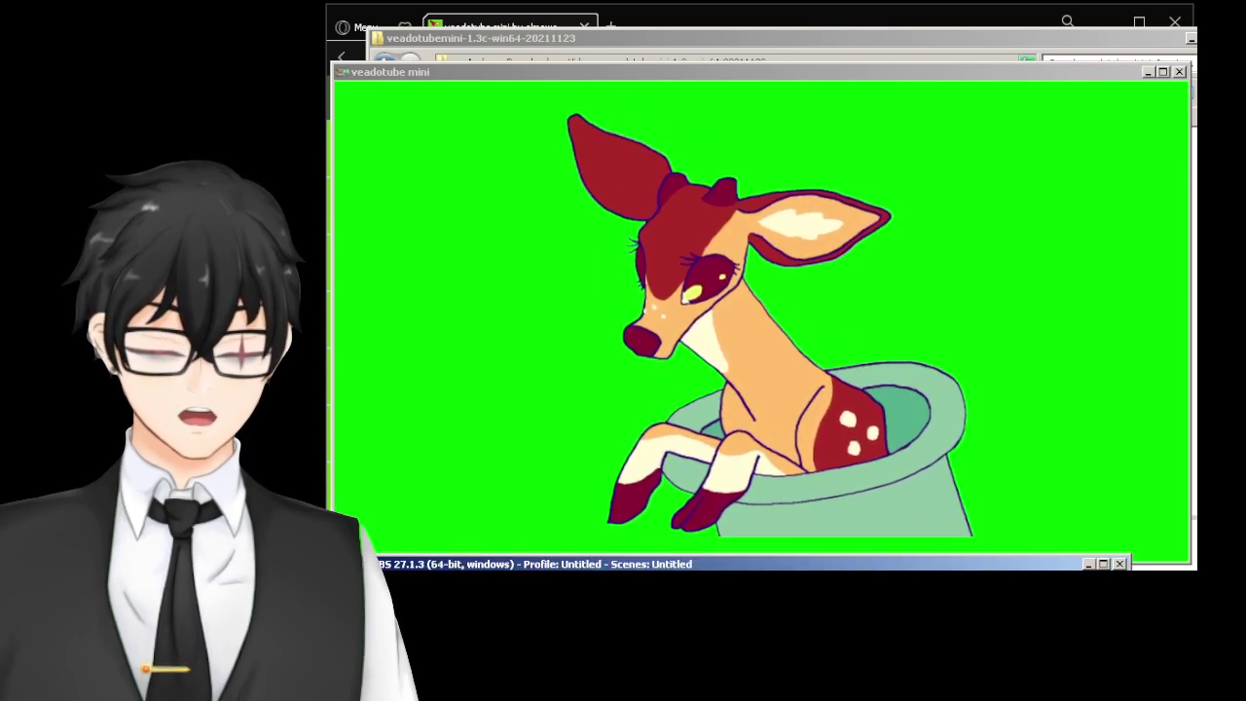
{"action": "left_click_drag", "start_coordinate": [750, 564], "coordinate": [782, 101]}
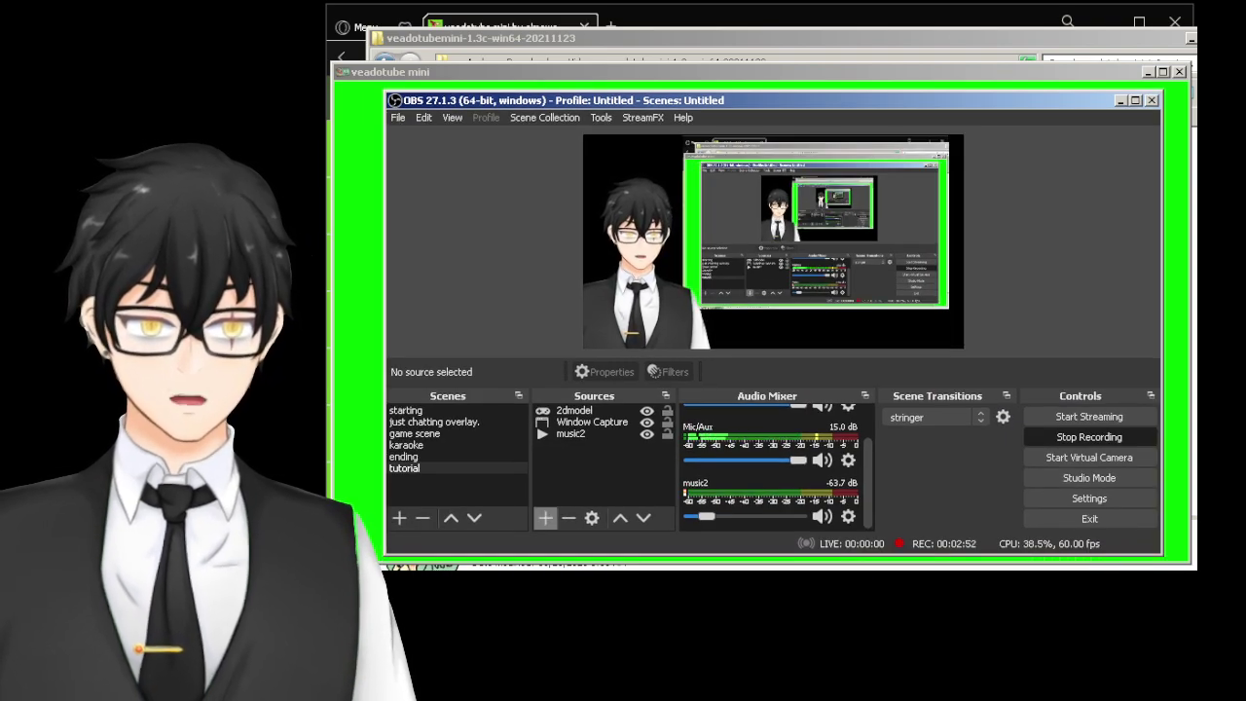
{"action": "left_click", "coordinate": [545, 518]}
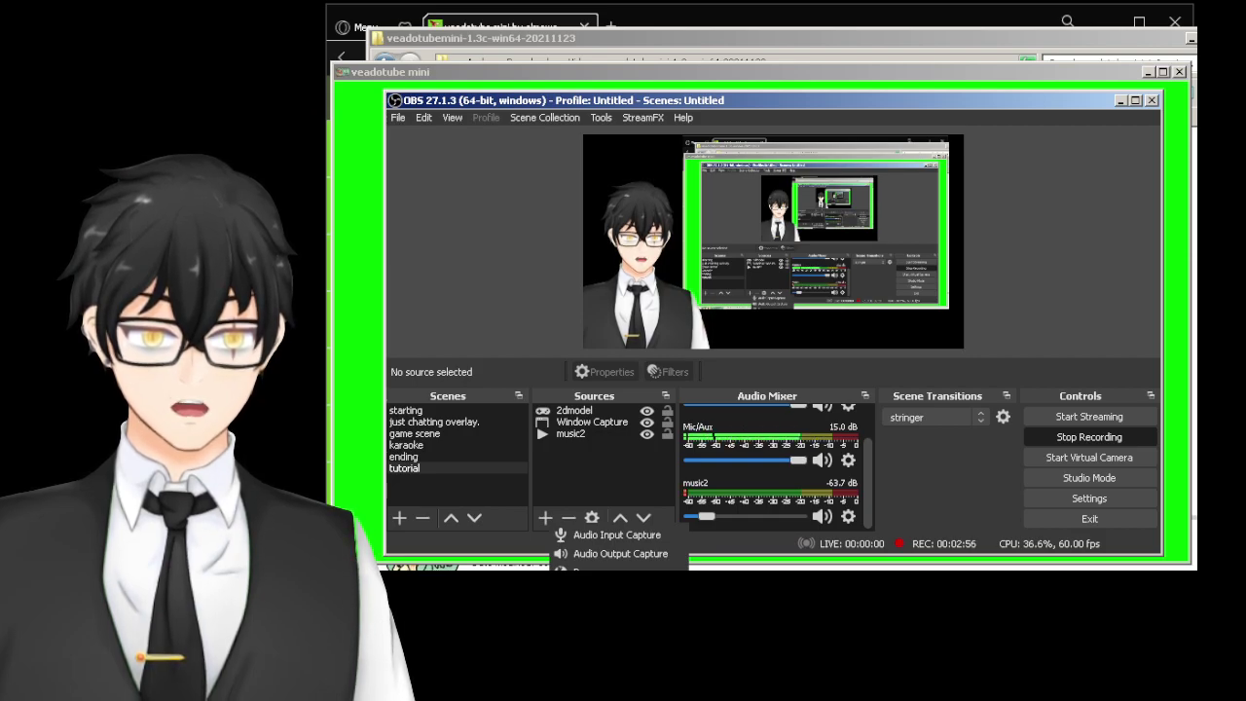
{"action": "left_click", "coordinate": [608, 629]}
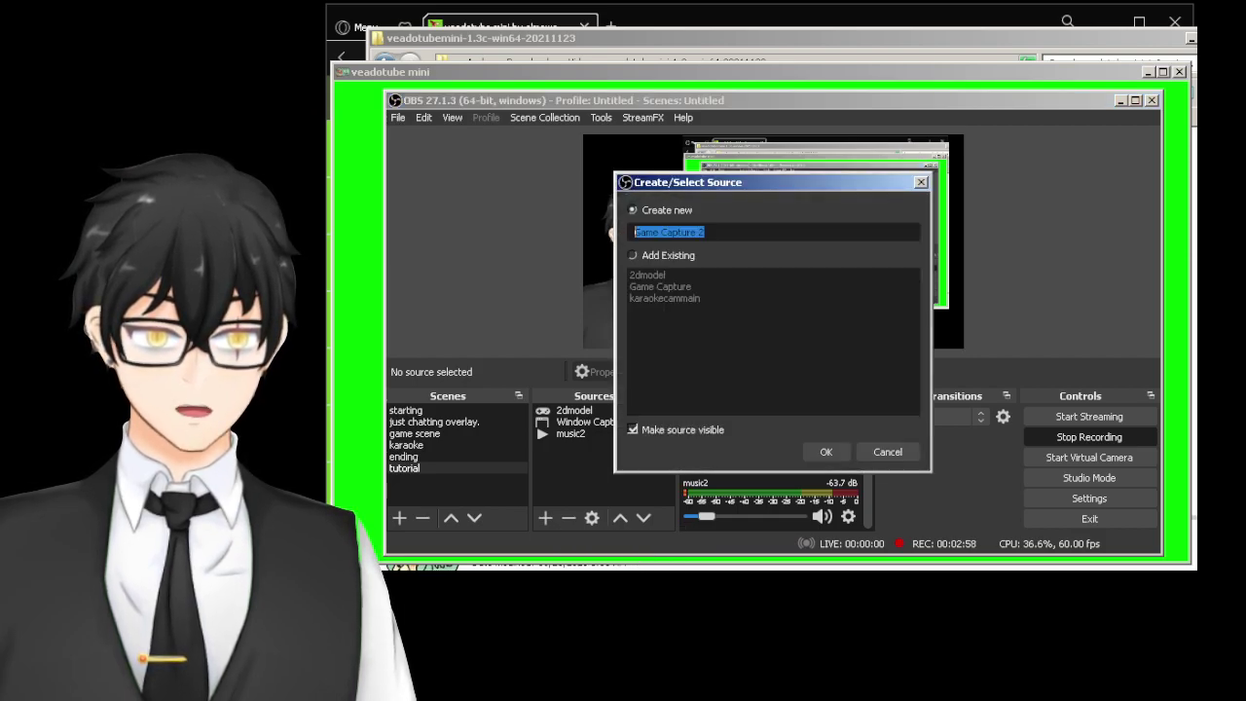
{"action": "type", "text": "pngtuber"}
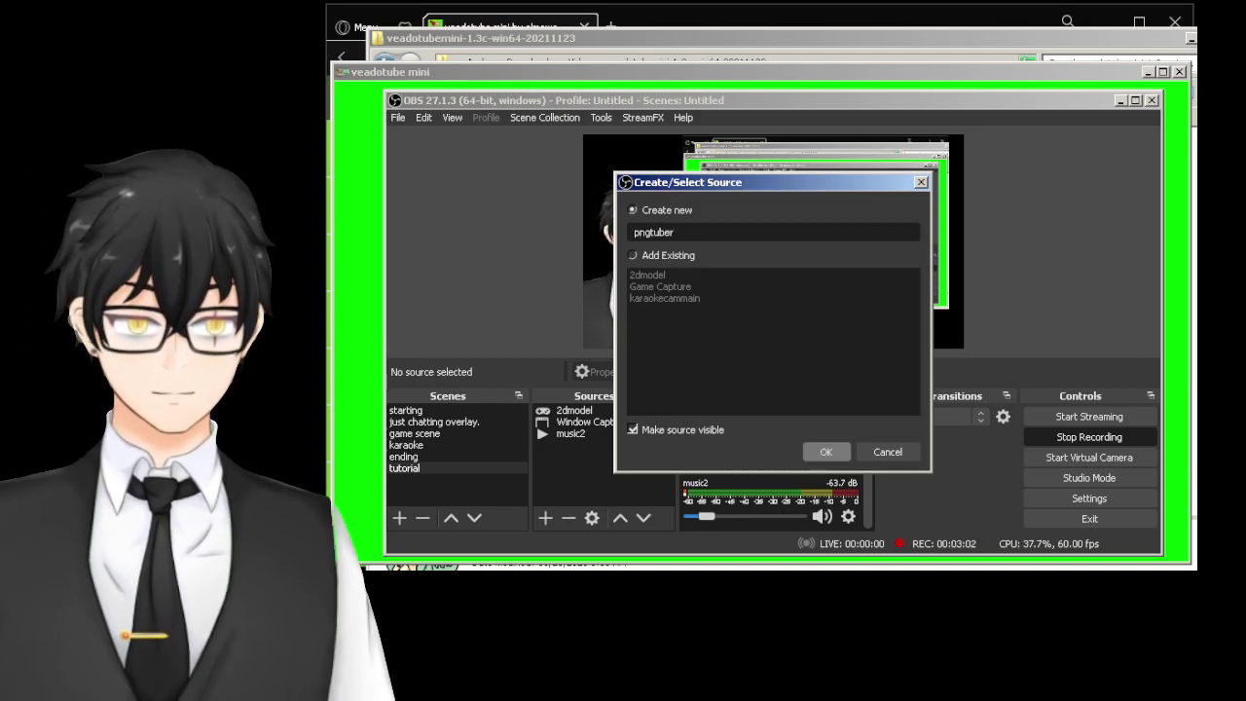
{"action": "left_click", "coordinate": [826, 451]}
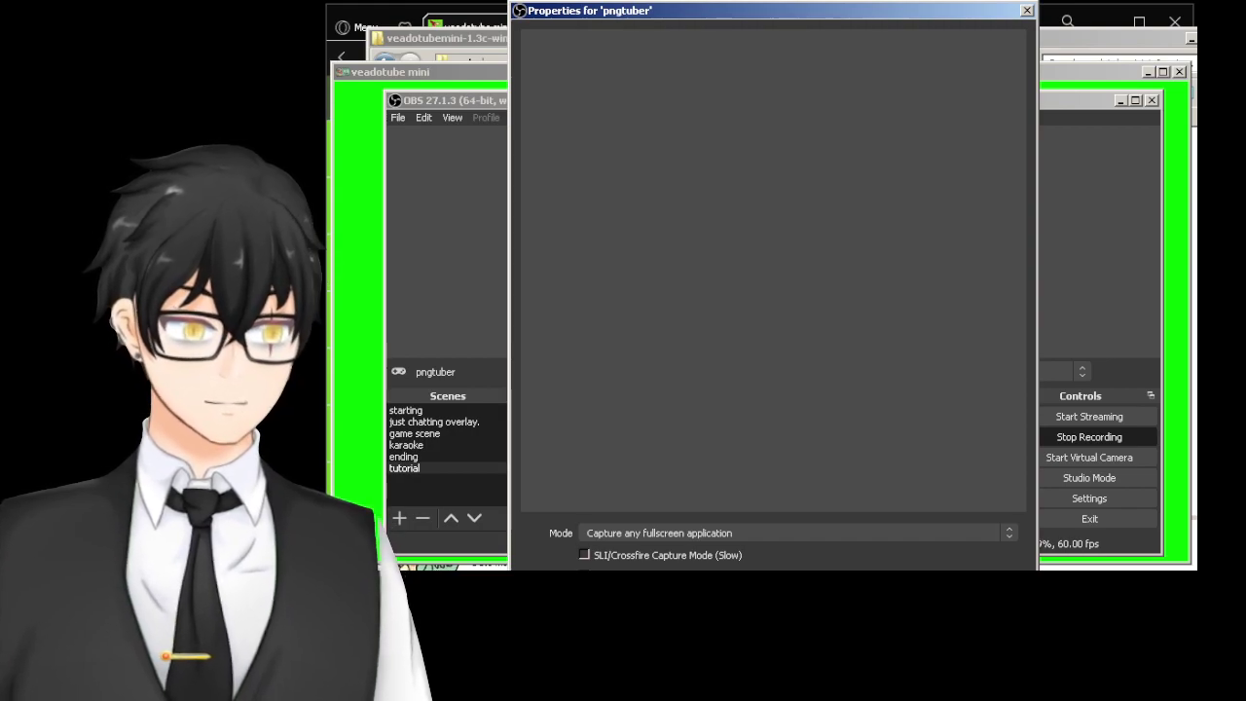
Step: Set the pngtuber source's mode to Capture specific window and reposition its properties dialog so the remaining capture settings can be reached
{"action": "left_click", "coordinate": [796, 533]}
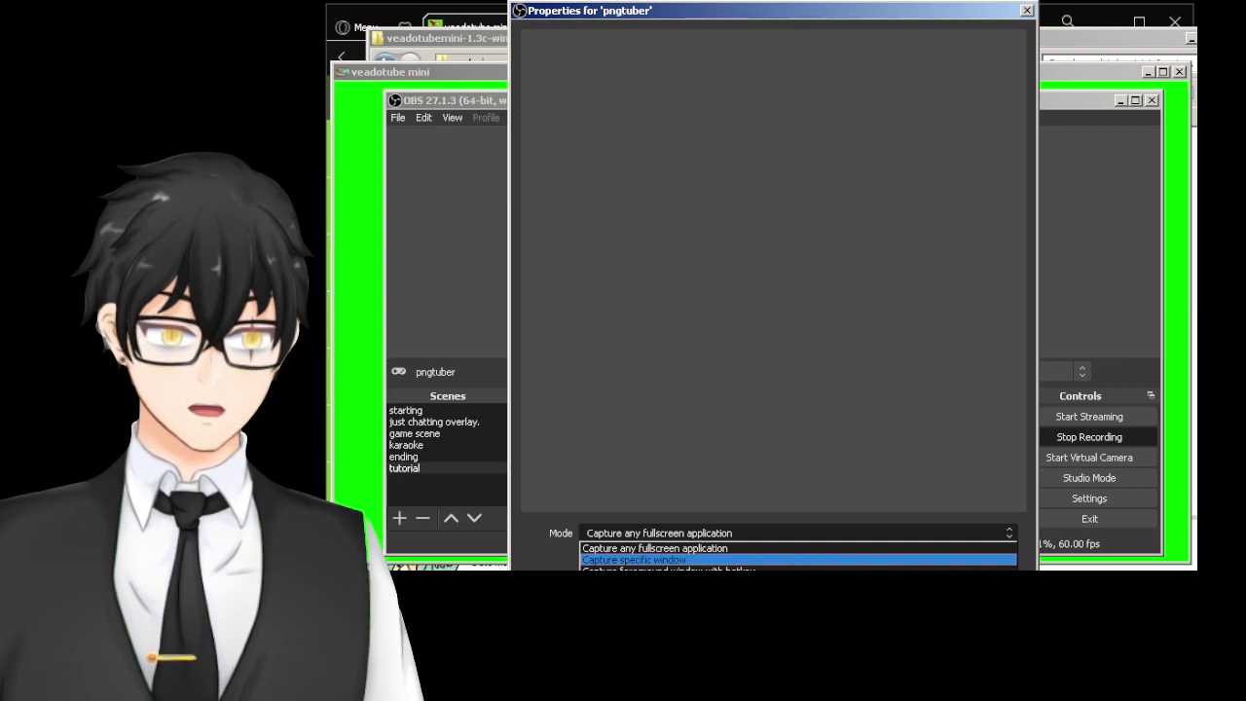
{"action": "left_click", "coordinate": [635, 560]}
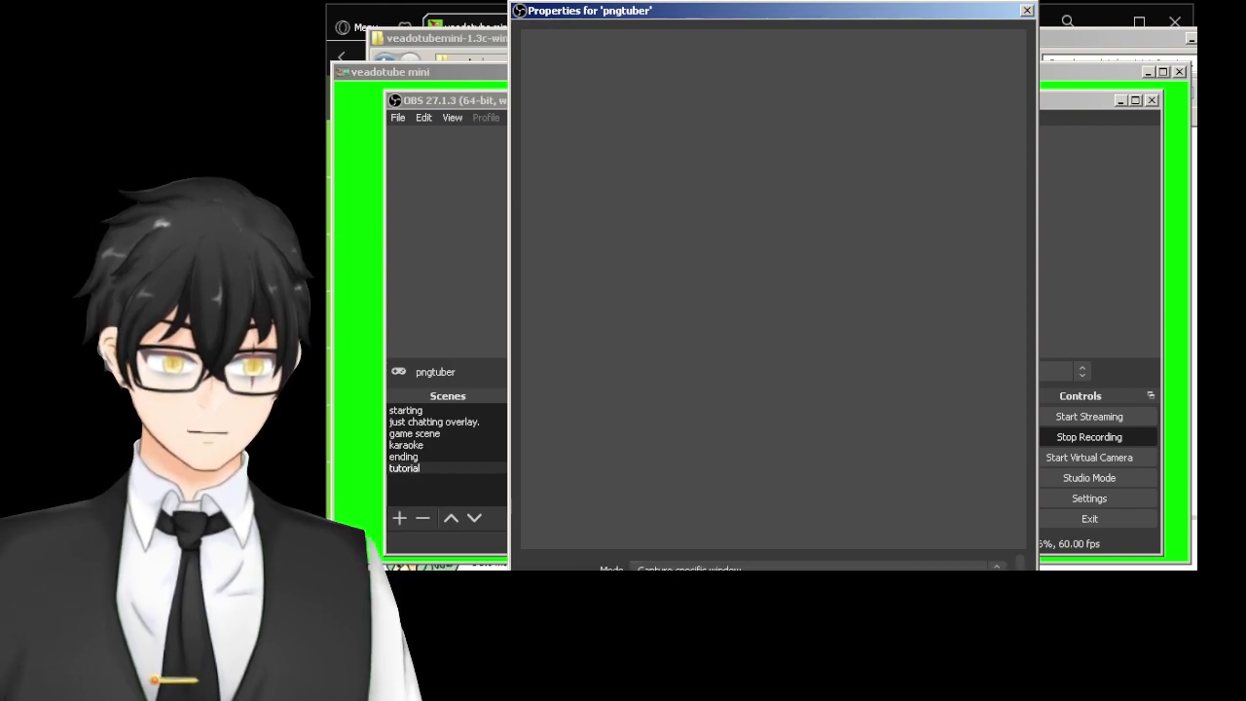
{"action": "mouse_move", "coordinate": [774, 10]}
{"action": "left_mouse_down"}
{"action": "mouse_move", "coordinate": [780, 260]}
{"action": "mouse_move", "coordinate": [768, 20]}
{"action": "left_mouse_up"}
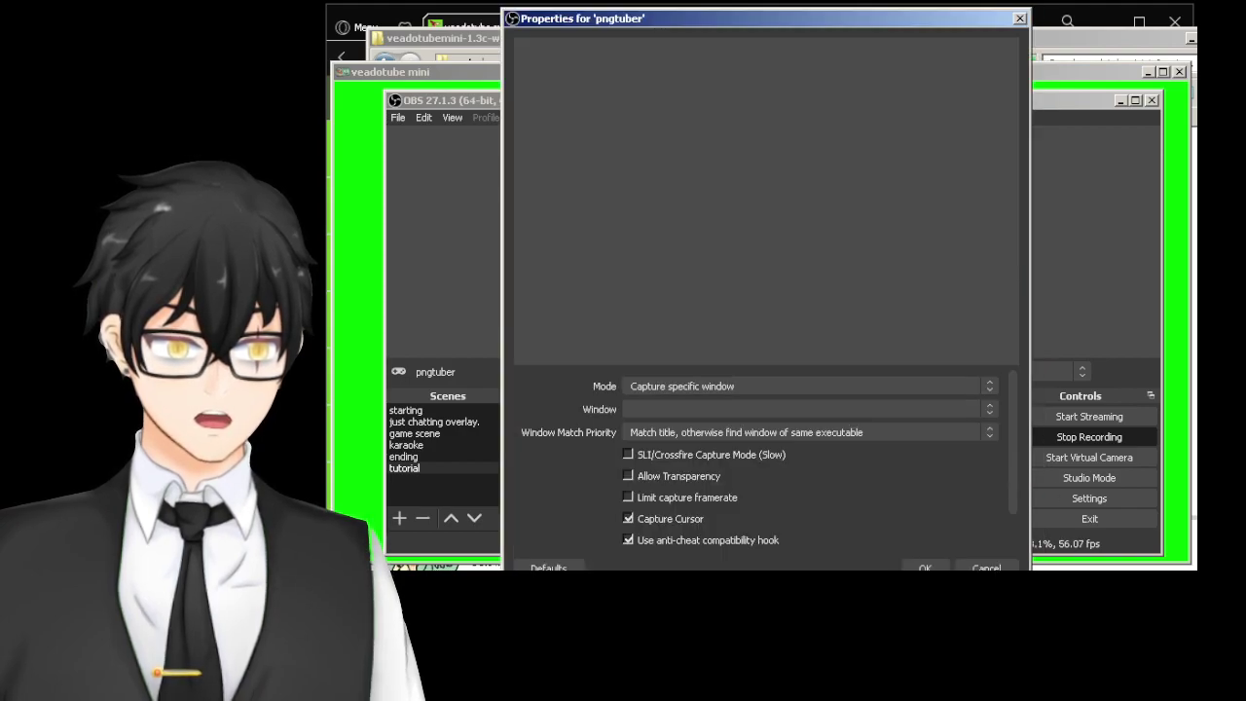
Step: Choose [veadotube mini.exe]: veadotube mini as the captured window, accept the properties, and move the captured avatar against the canvas's right edge
{"action": "left_click", "coordinate": [810, 387]}
{"action": "left_click", "coordinate": [810, 412]}
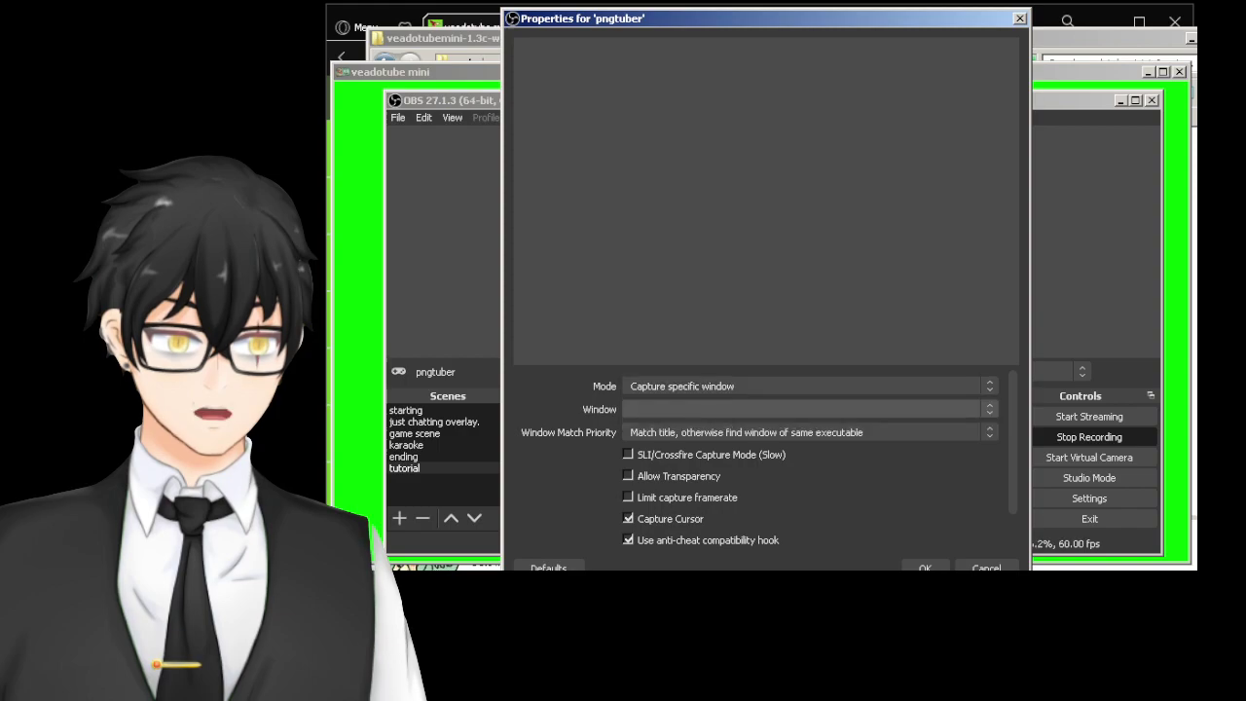
{"action": "left_click", "coordinate": [810, 410]}
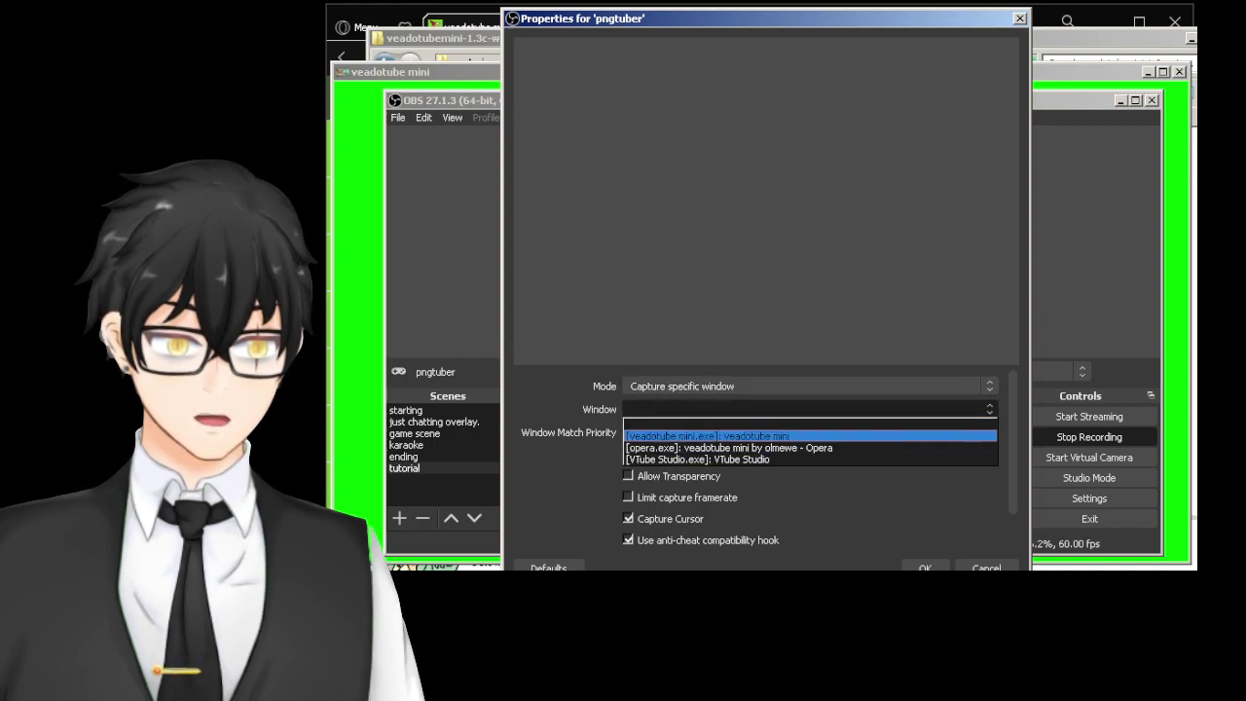
{"action": "left_click", "coordinate": [711, 435]}
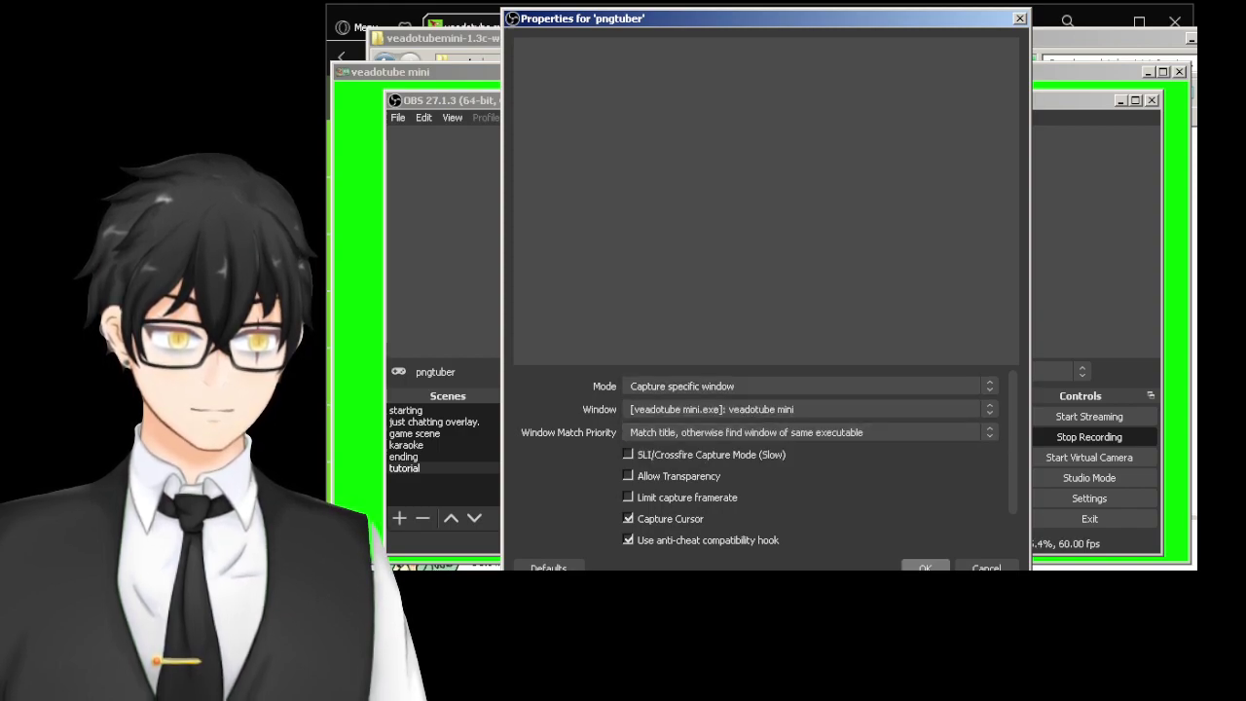
{"action": "left_click", "coordinate": [925, 567]}
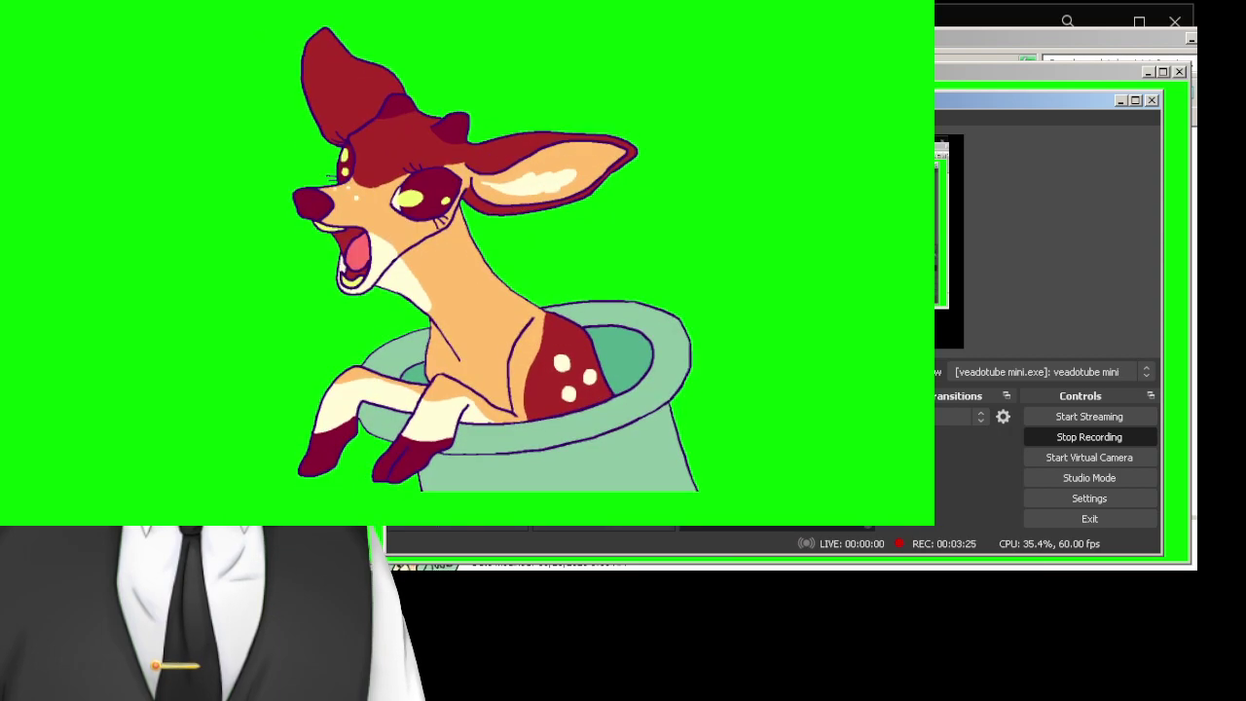
{"action": "left_click_drag", "start_coordinate": [725, 215], "coordinate": [847, 241]}
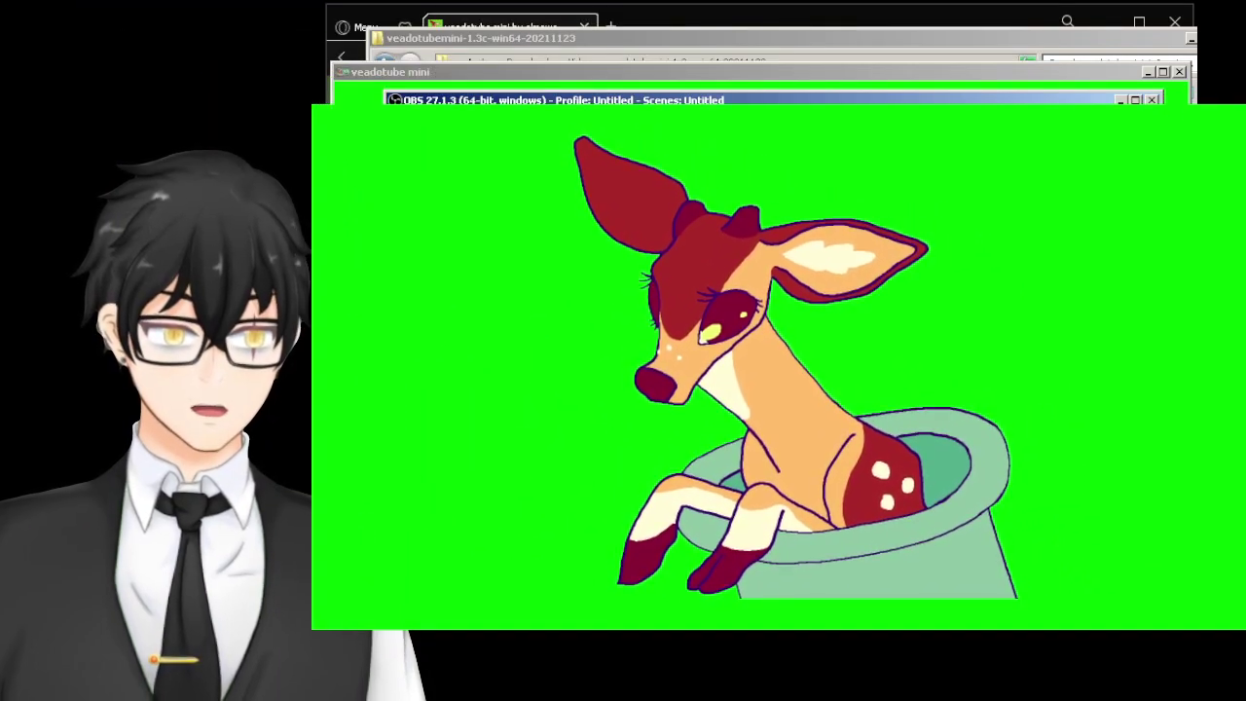